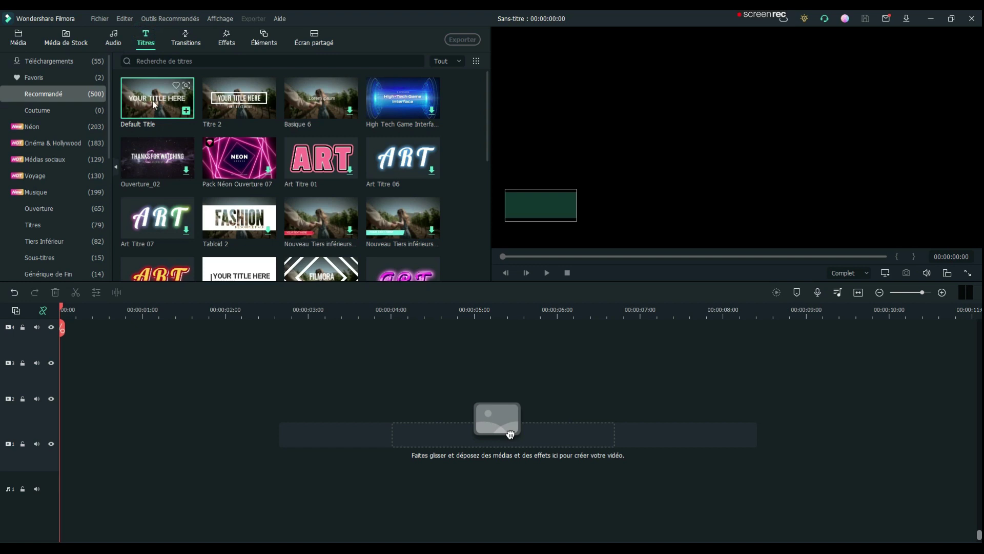
# Place the Default Title at the start of video track 2 and set its font to Agency FB Negreta.
pyautogui.moveTo(154, 98); pyautogui.dragTo(63, 411)
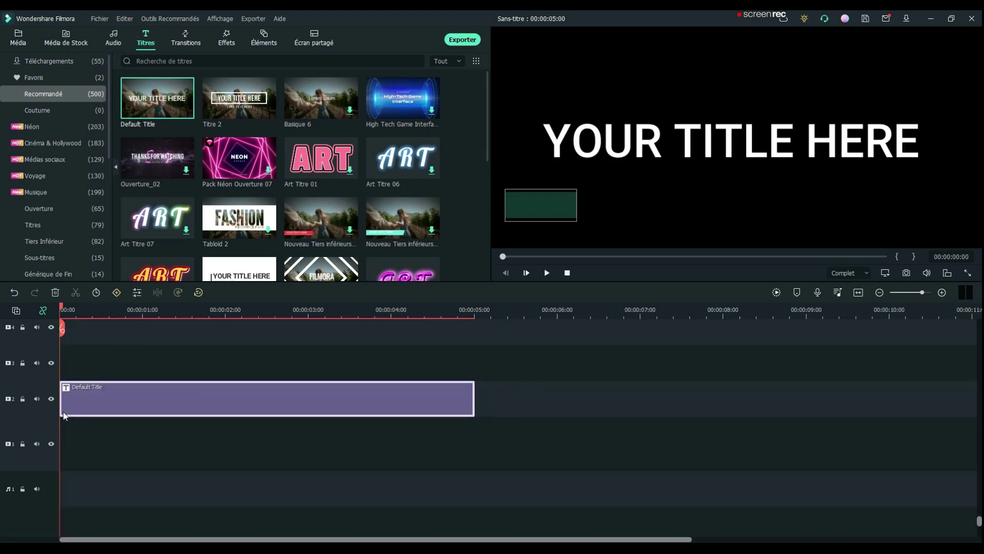
pyautogui.doubleClick(315, 402)
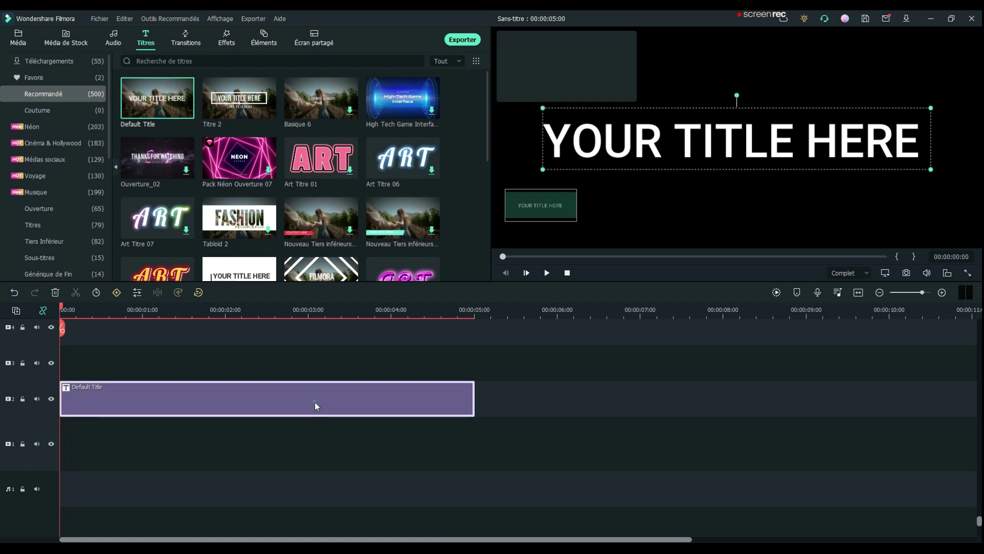
pyautogui.click(239, 94)
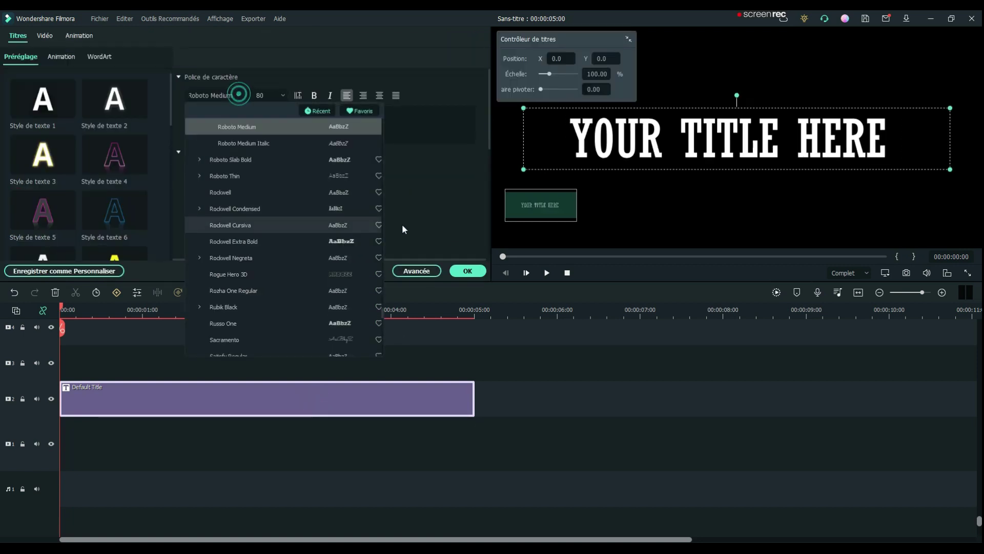
pyautogui.moveTo(382, 315); pyautogui.dragTo(385, 132)
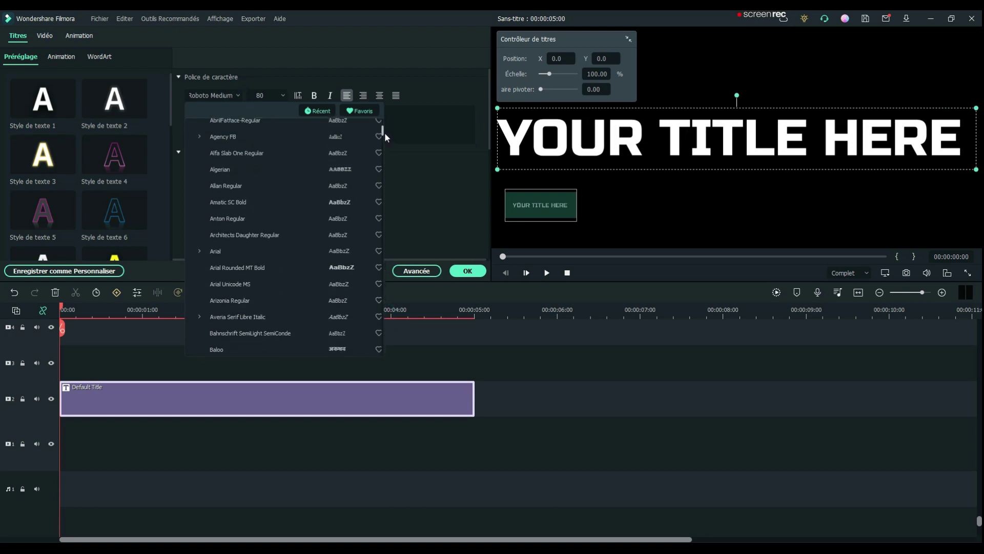
pyautogui.click(200, 147)
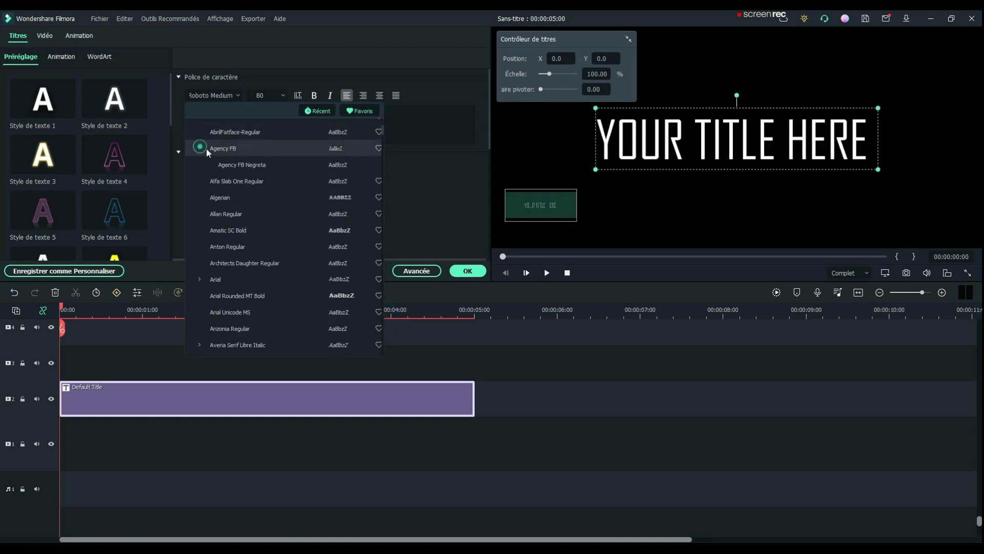
pyautogui.click(245, 164)
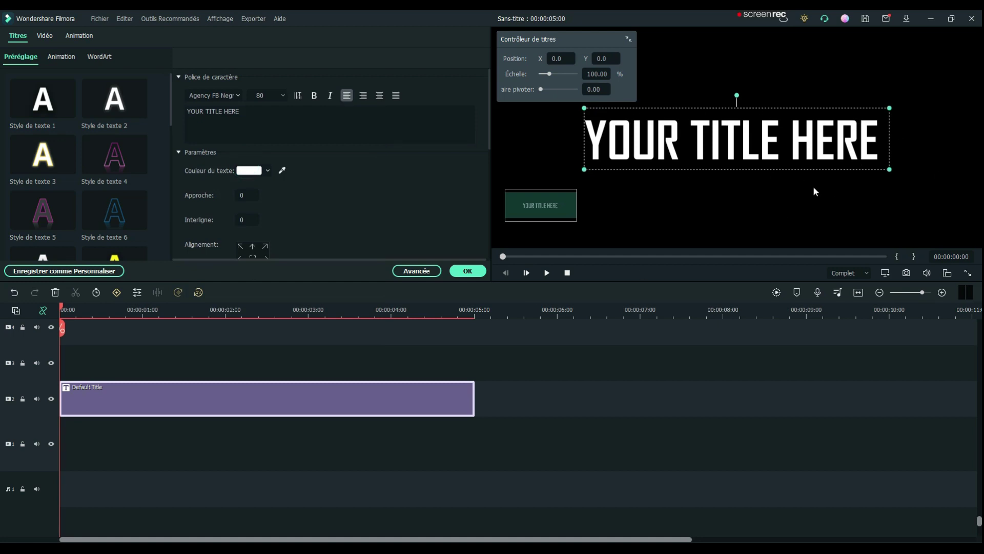
# Replace the title's placeholder text with FILMORA.
pyautogui.click(227, 133)
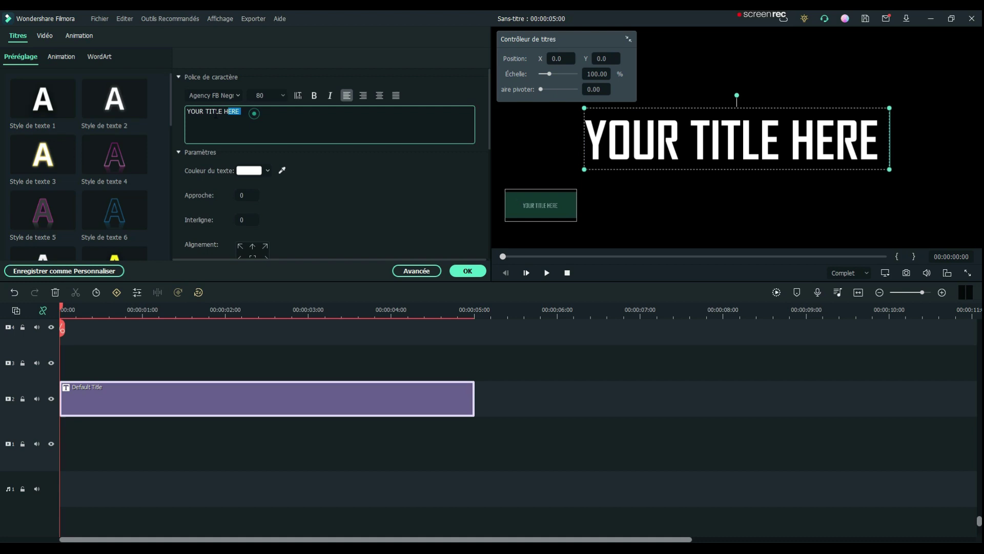
pyautogui.tripleClick(253, 111)
pyautogui.write('FILMORA')
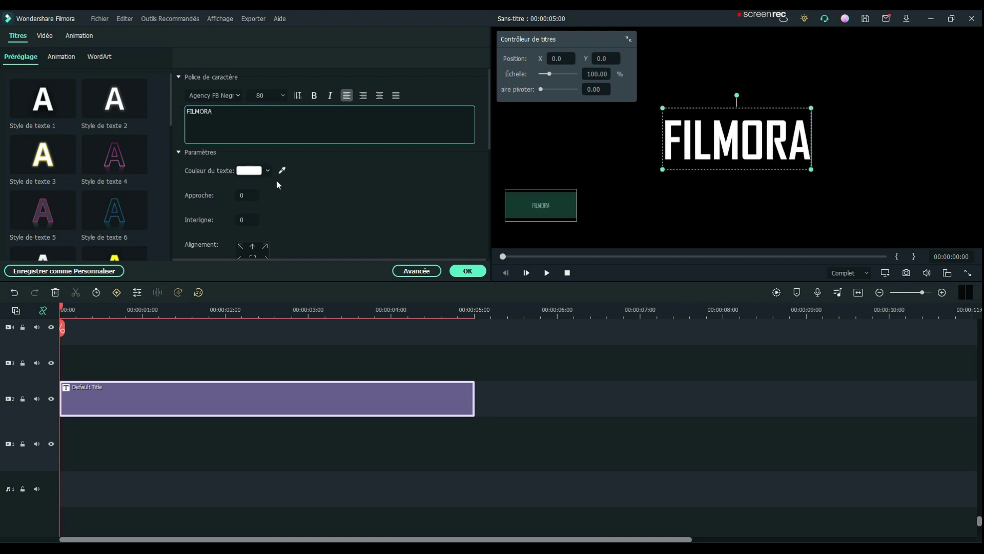
# Set the FILMORA title's letter spacing (Approche) to 8 and save a JPG snapshot of the frame.
pyautogui.click(243, 196)
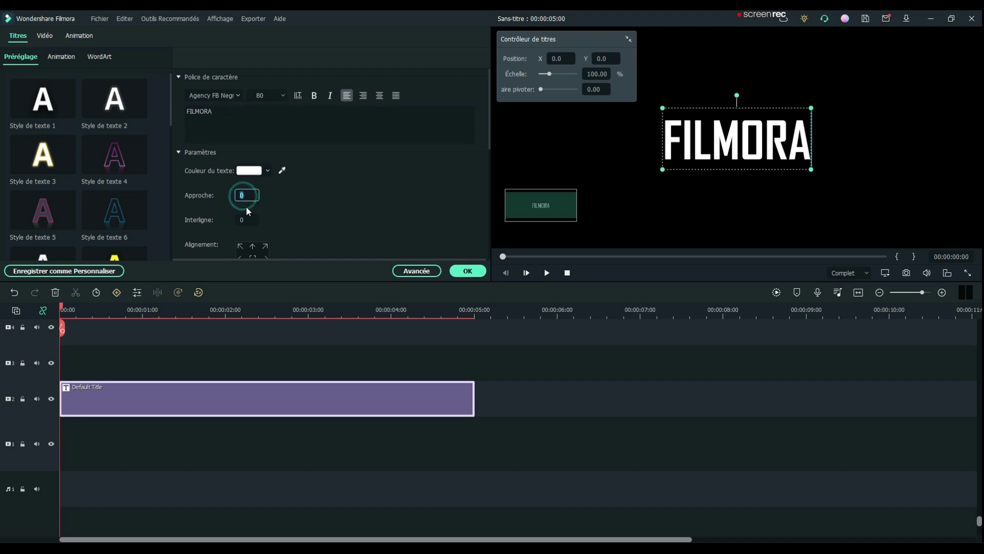
pyautogui.press('Return')
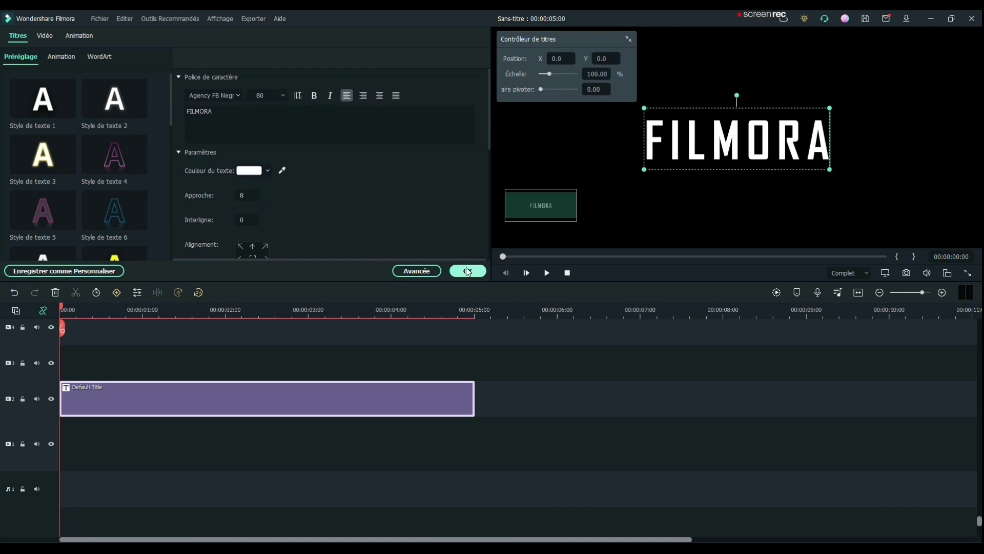
pyautogui.click(468, 272)
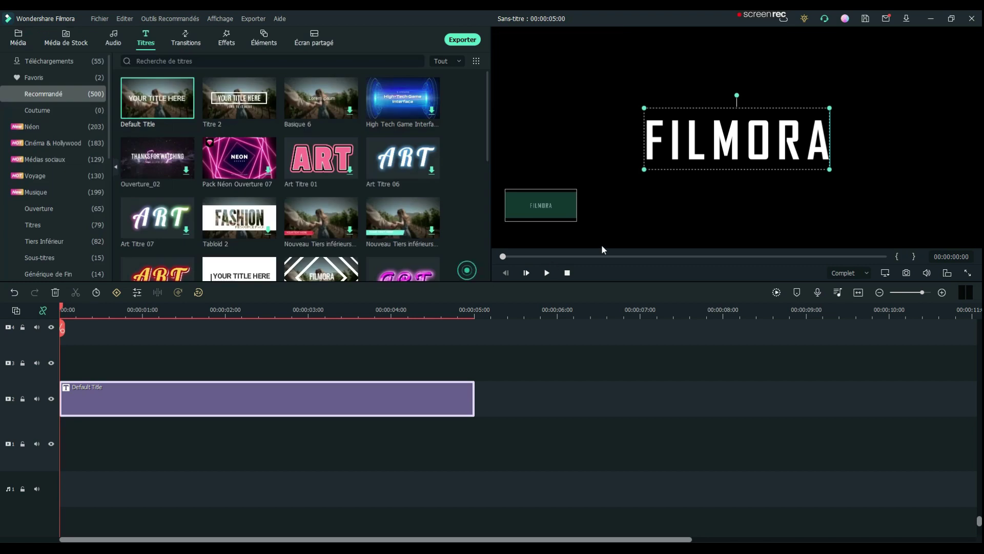
pyautogui.click(906, 274)
pyautogui.click(521, 290)
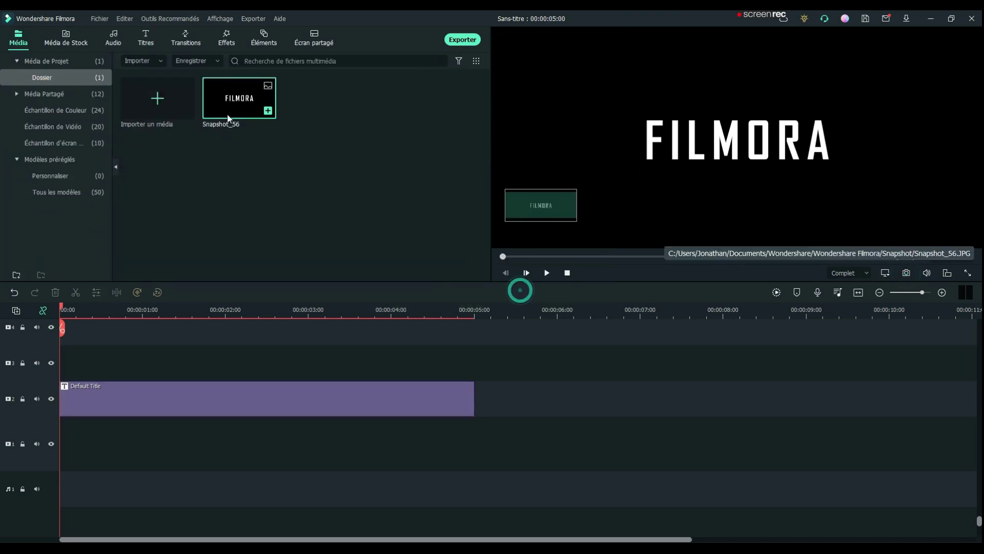
# Change the title's text to a single capital I and save a JPG snapshot of that frame.
pyautogui.doubleClick(194, 393)
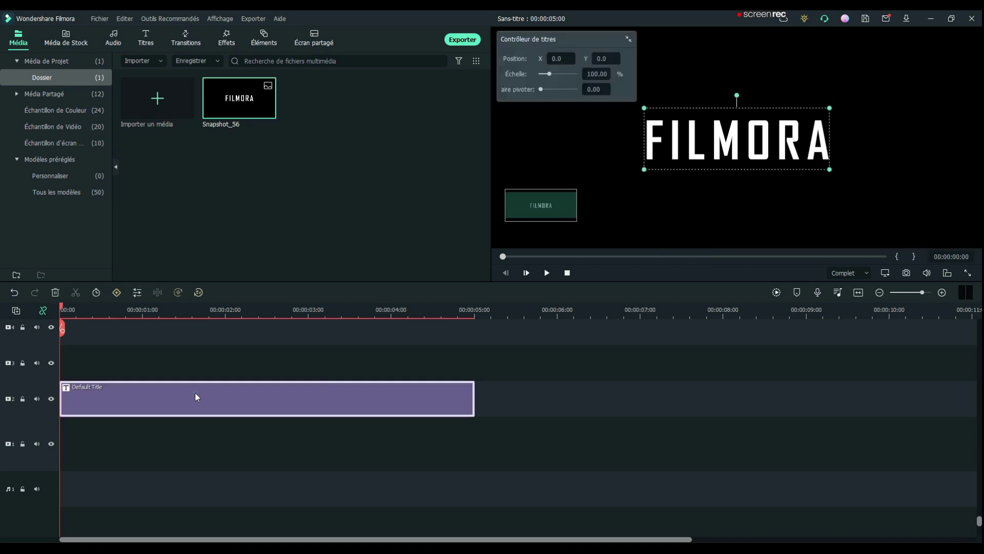
pyautogui.click(226, 121)
pyautogui.moveTo(248, 112); pyautogui.dragTo(185, 111)
pyautogui.press('BackSpace')
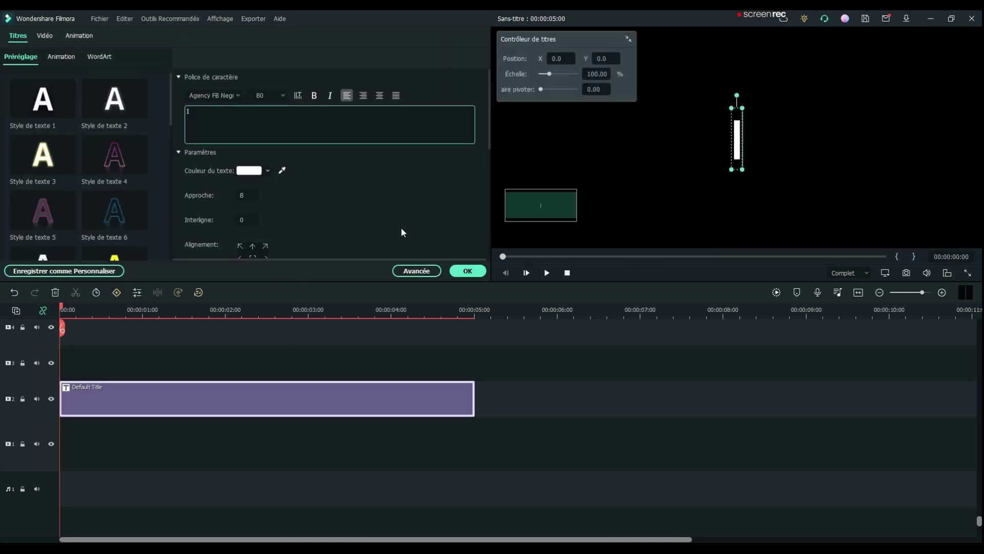
pyautogui.click(468, 271)
pyautogui.click(633, 210)
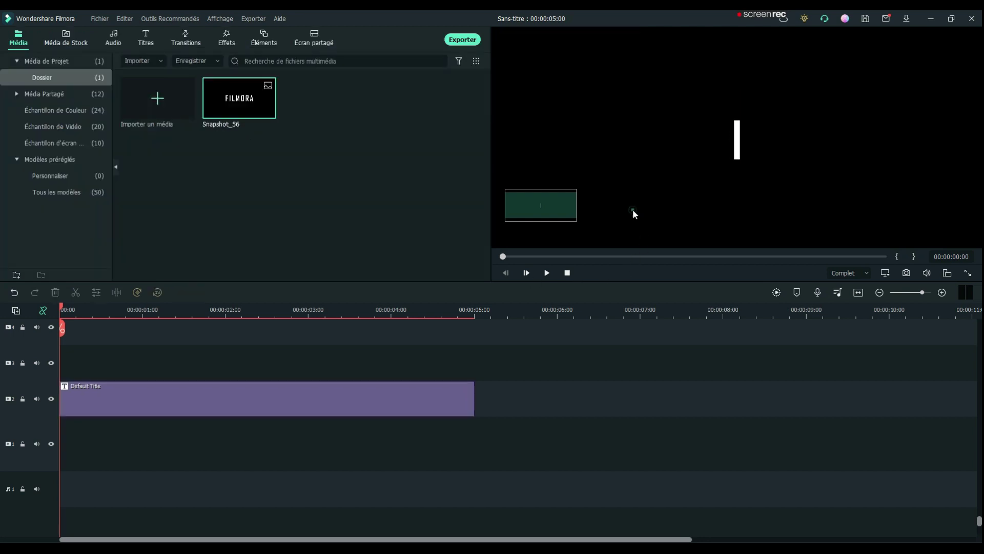
pyautogui.click(907, 273)
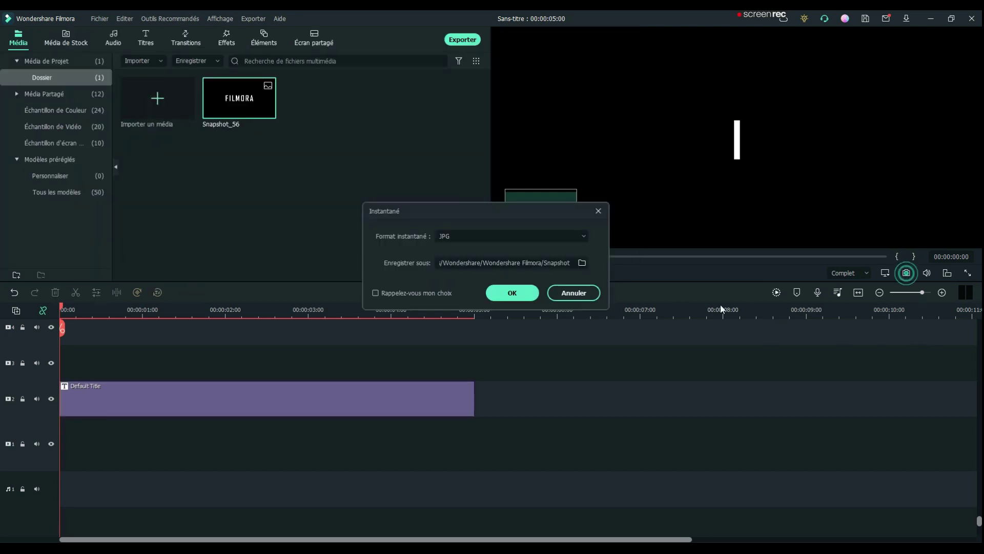
pyautogui.click(512, 293)
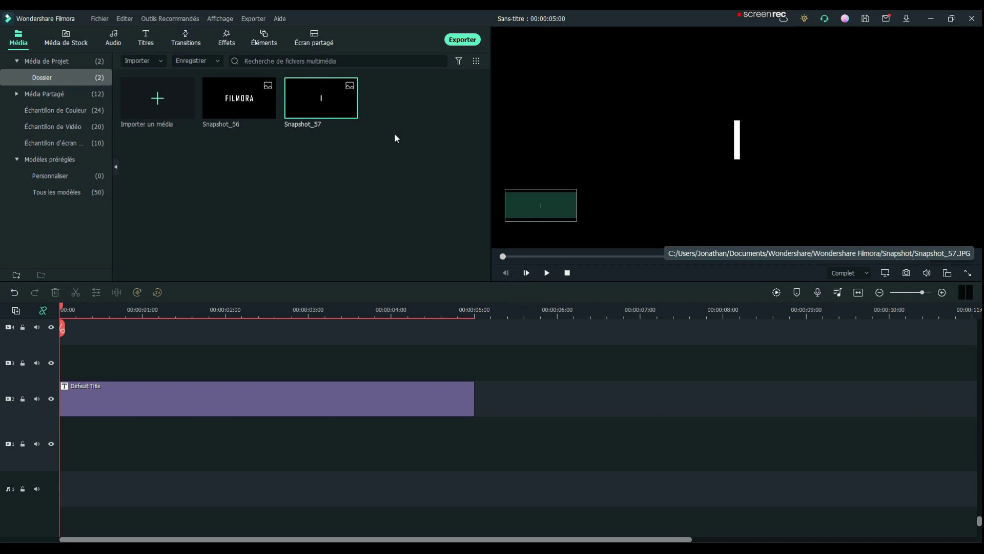
# Replace the title clip with the FILMORA snapshot on track 2 and the I snapshot on track 3, both at the timeline start.
pyautogui.click(410, 397)
pyautogui.press('Delete')
pyautogui.moveTo(243, 114)
pyautogui.moveTo(244, 114); pyautogui.dragTo(66, 409)
pyautogui.moveTo(303, 93); pyautogui.dragTo(57, 362)
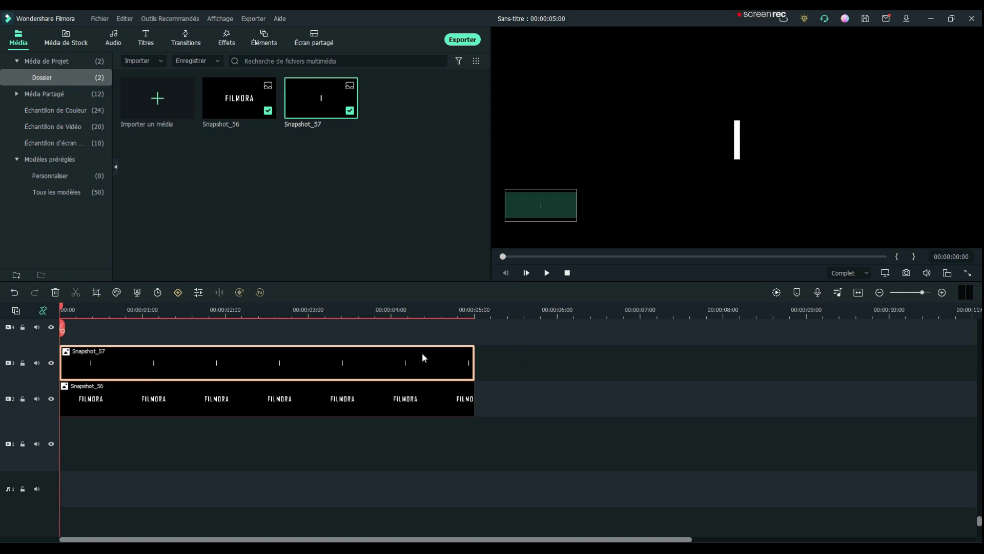
# Set the blending mode of the I snapshot clip on track 3 to Éclaircir.
pyautogui.doubleClick(309, 359)
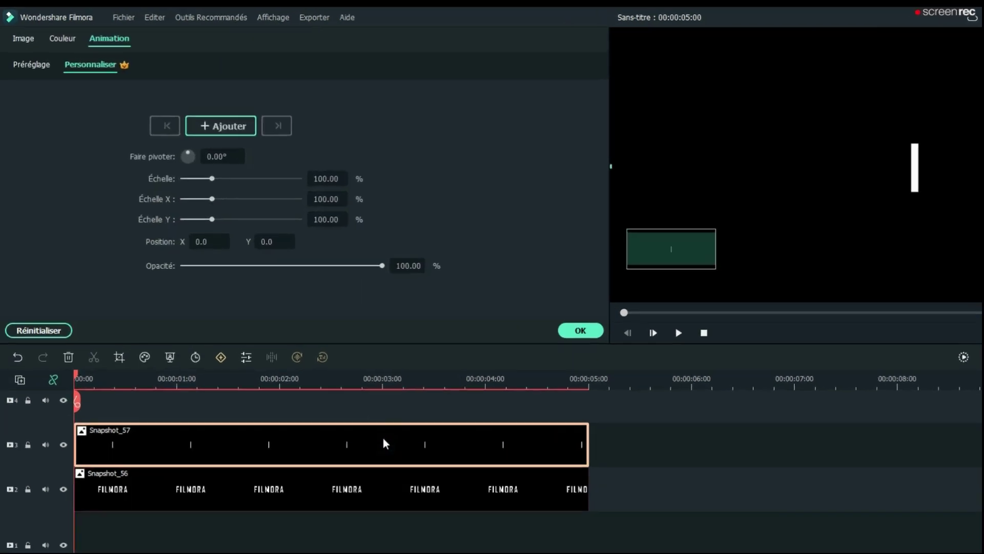
pyautogui.click(30, 43)
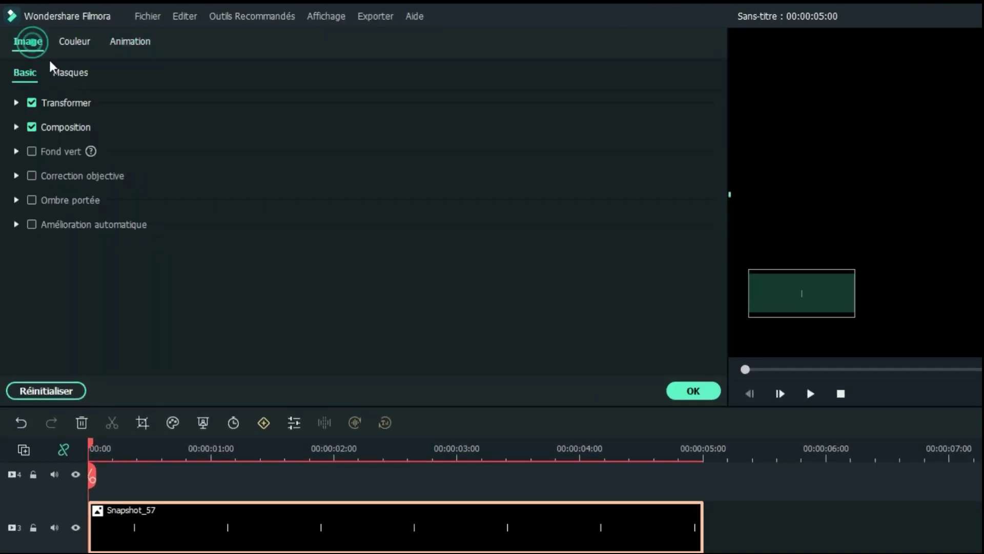
pyautogui.click(16, 127)
pyautogui.click(294, 176)
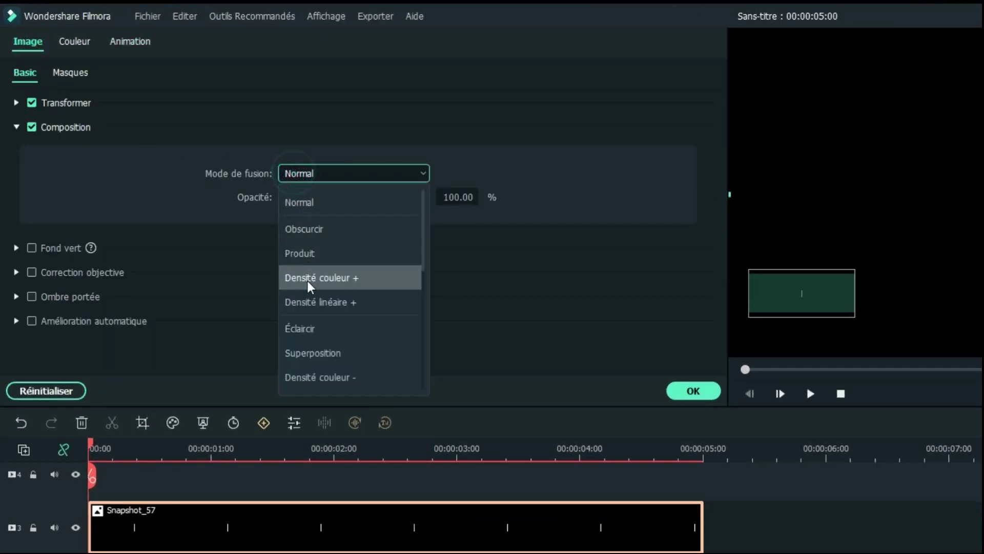
pyautogui.click(308, 327)
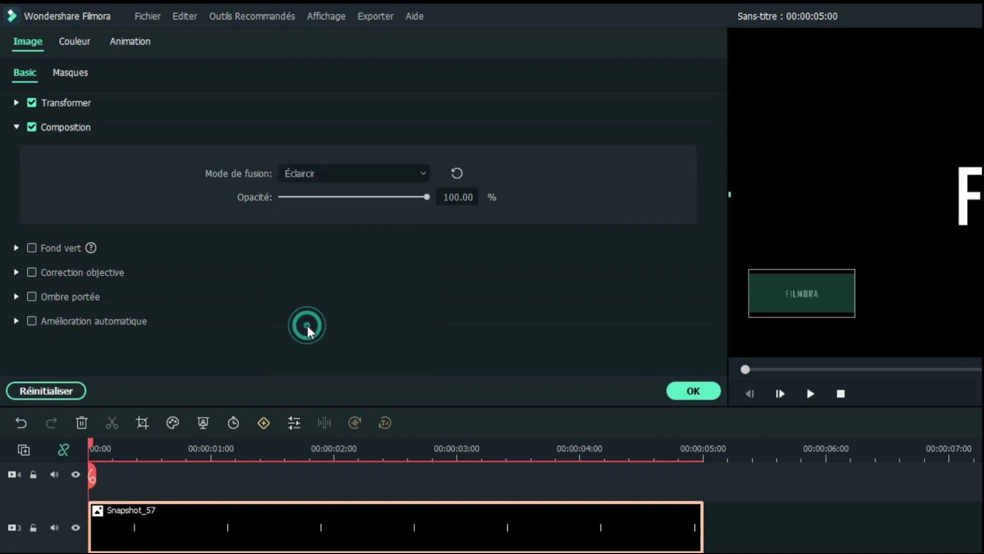
pyautogui.click(16, 127)
pyautogui.click(686, 387)
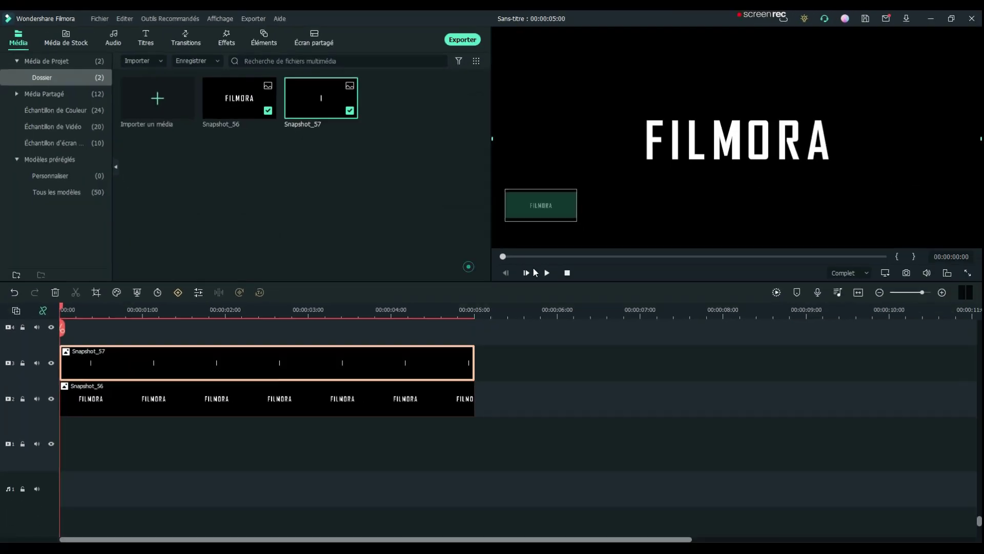
# Switch the preview's zoom level to Correspondre and back to 50%.
pyautogui.click(885, 275)
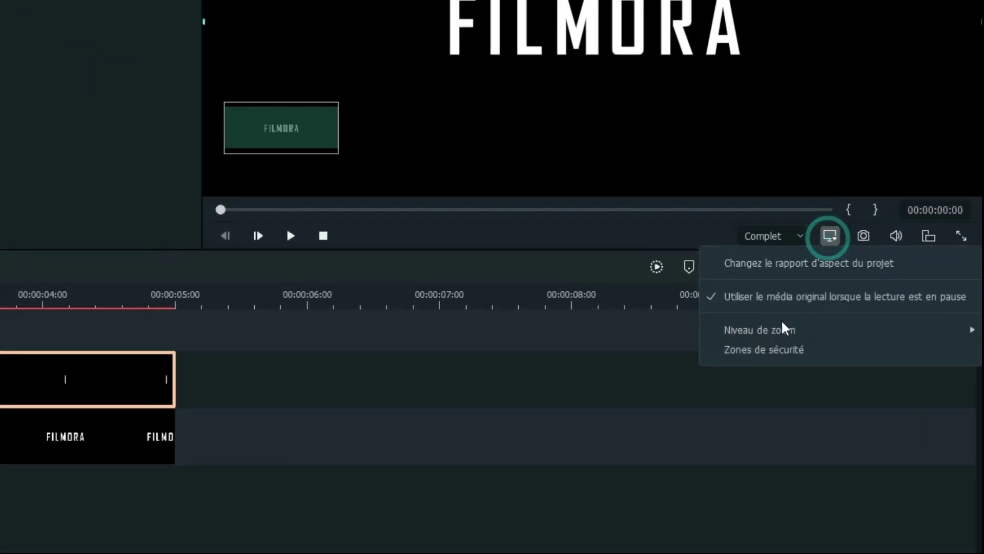
pyautogui.moveTo(778, 334)
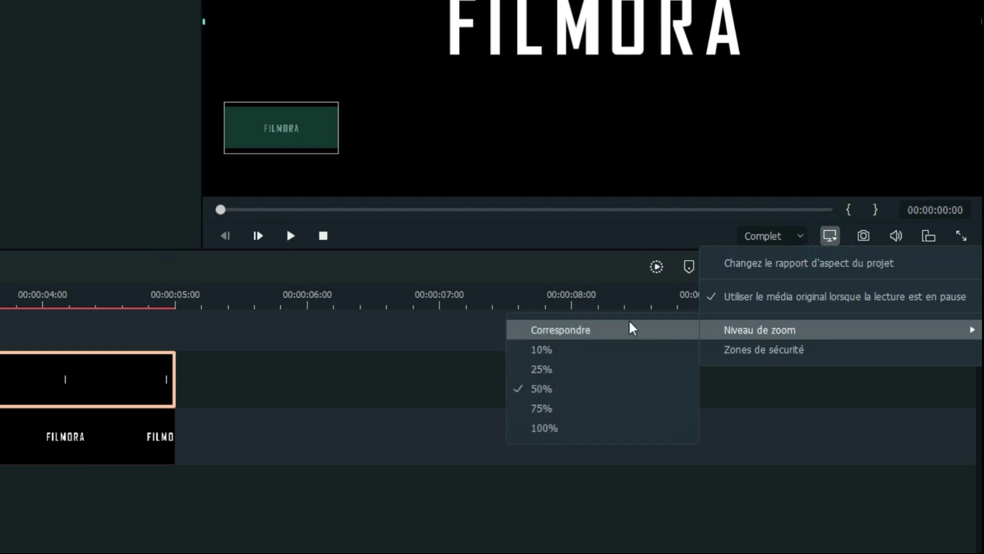
pyautogui.click(628, 327)
pyautogui.click(832, 237)
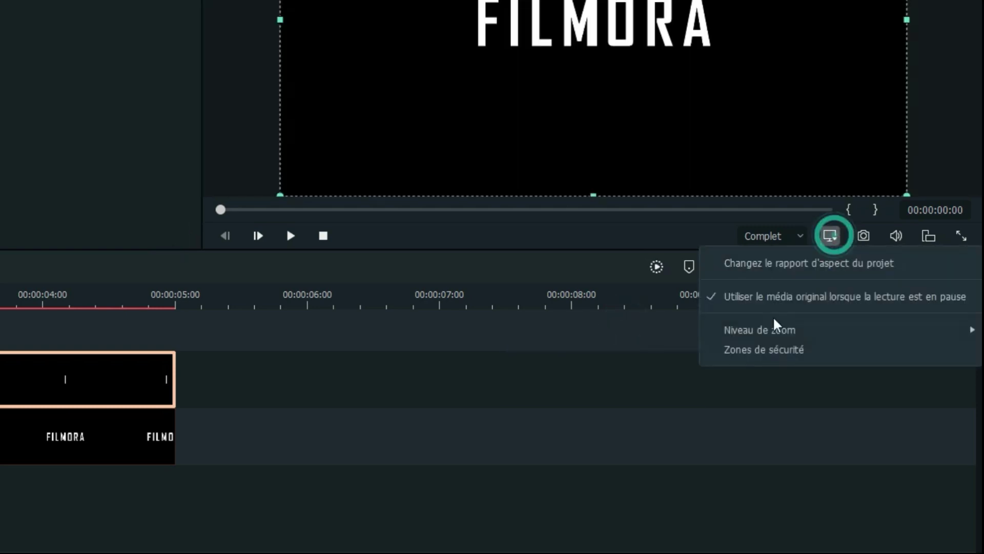
pyautogui.moveTo(771, 330)
pyautogui.click(556, 390)
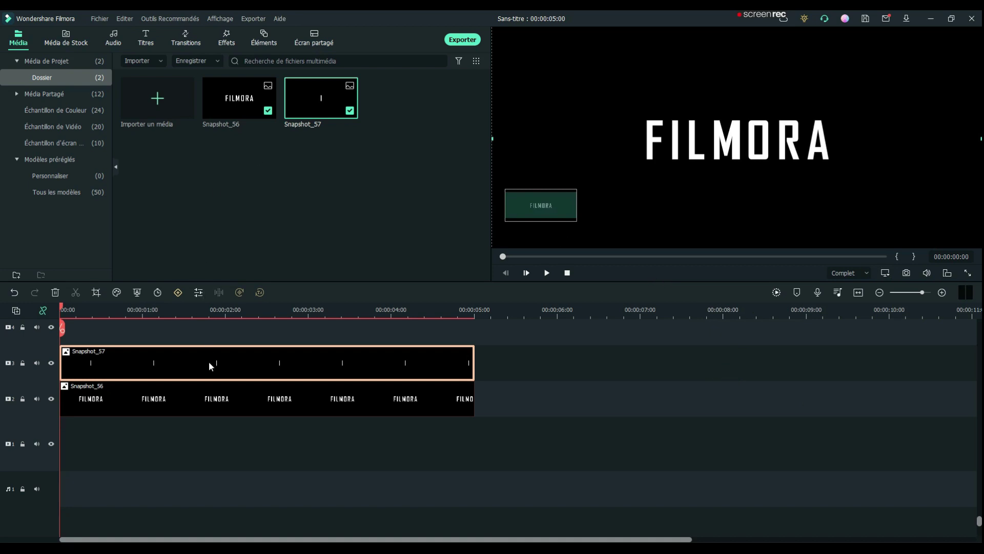
# Add a custom animation keyframe at the start of the I clip with position X -170.5 and Y -60.
pyautogui.doubleClick(208, 362)
pyautogui.click(88, 36)
pyautogui.click(78, 61)
pyautogui.click(178, 106)
pyautogui.moveTo(168, 199); pyautogui.dragTo(143, 199)
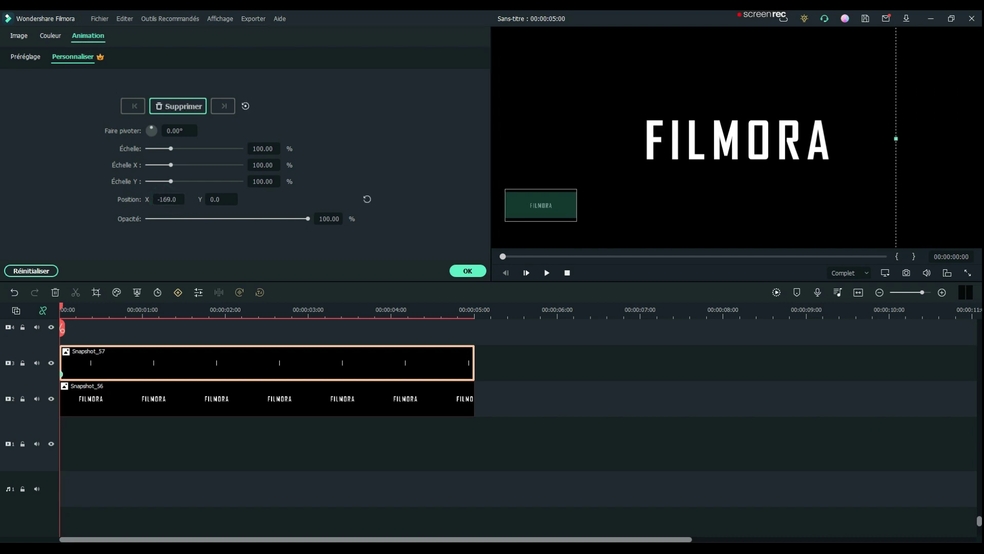
pyautogui.click(168, 200)
pyautogui.press('BackSpace')
pyautogui.press('Return')
pyautogui.click(216, 199)
pyautogui.write('-60')
pyautogui.press('Return')
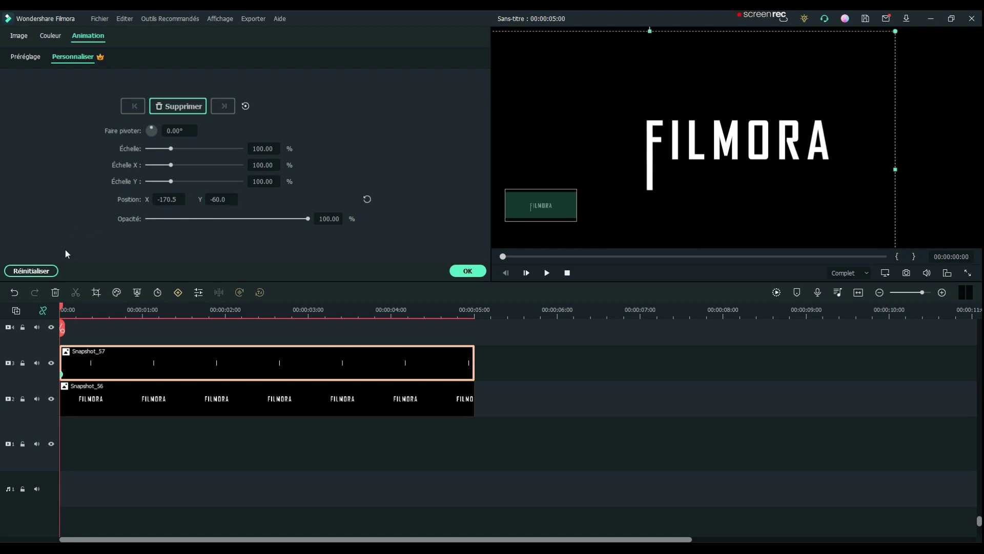
# Add a second position keyframe to the I clip at 00:00:01:15 with Y set to 0.
pyautogui.moveTo(62, 326); pyautogui.dragTo(194, 327)
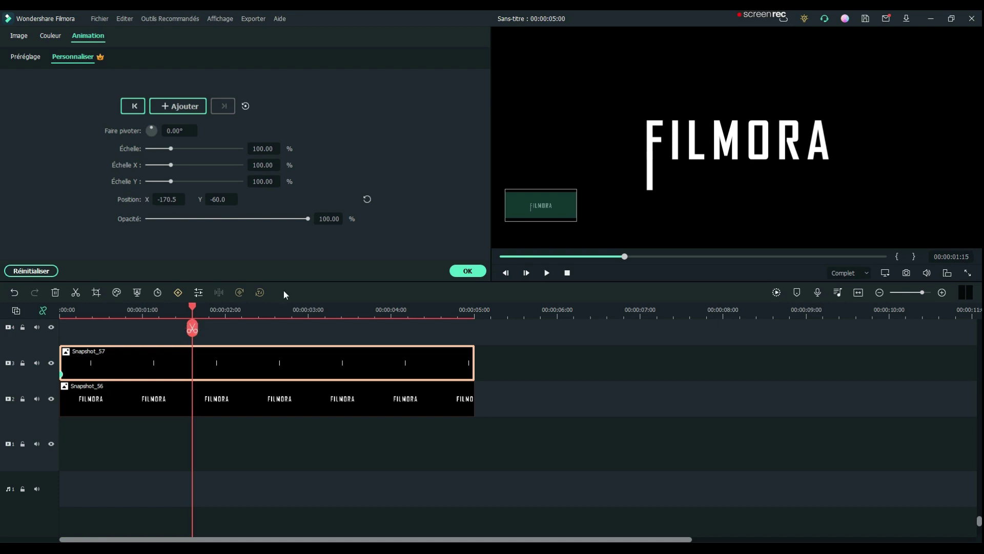
pyautogui.click(225, 197)
pyautogui.write('0')
pyautogui.press('Return')
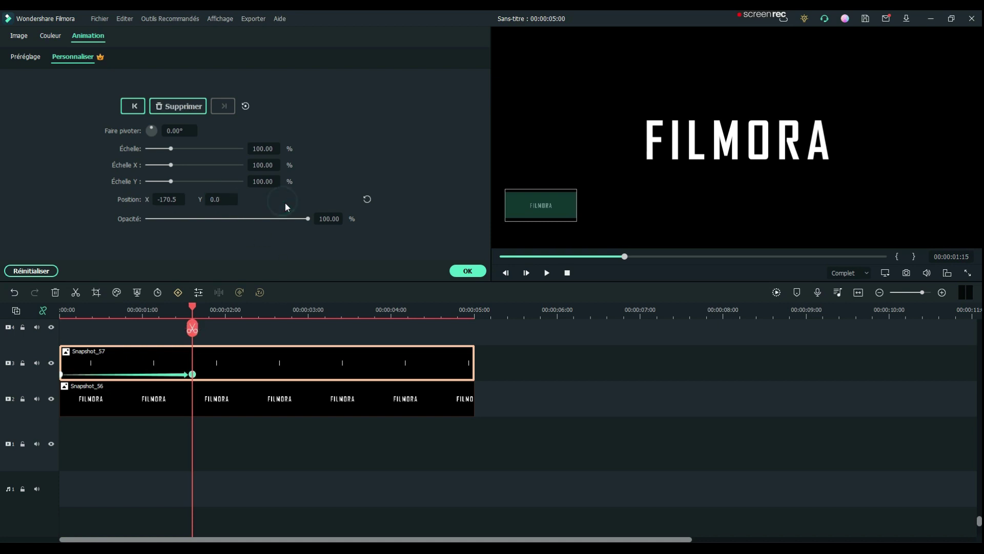
pyautogui.click(464, 274)
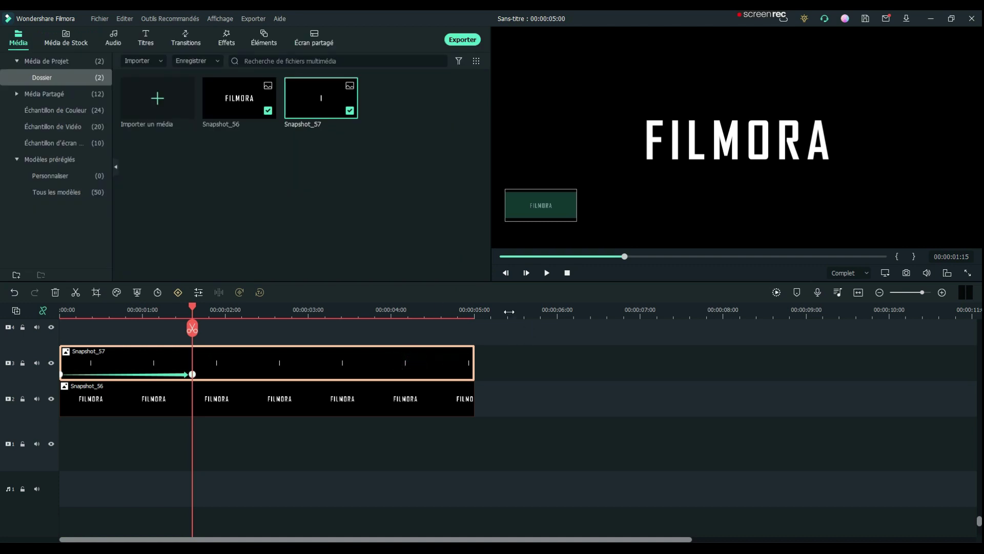
# Duplicate the animated I clip and place the copy on track 4 at the timeline start.
pyautogui.hotkey('ctrl', 'c')
pyautogui.hotkey('ctrl', 'v')
pyautogui.moveTo(545, 359); pyautogui.dragTo(208, 332)
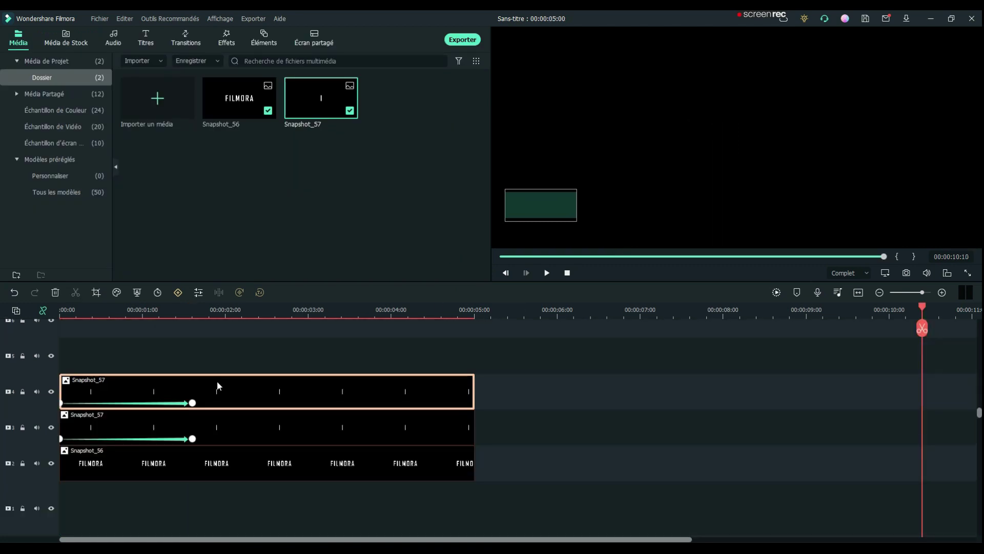
# Set the X position of the track 4 clip's first keyframe to -39.5, aligning the bar with the M's first stem.
pyautogui.click(332, 308)
pyautogui.moveTo(332, 308); pyautogui.dragTo(60, 308)
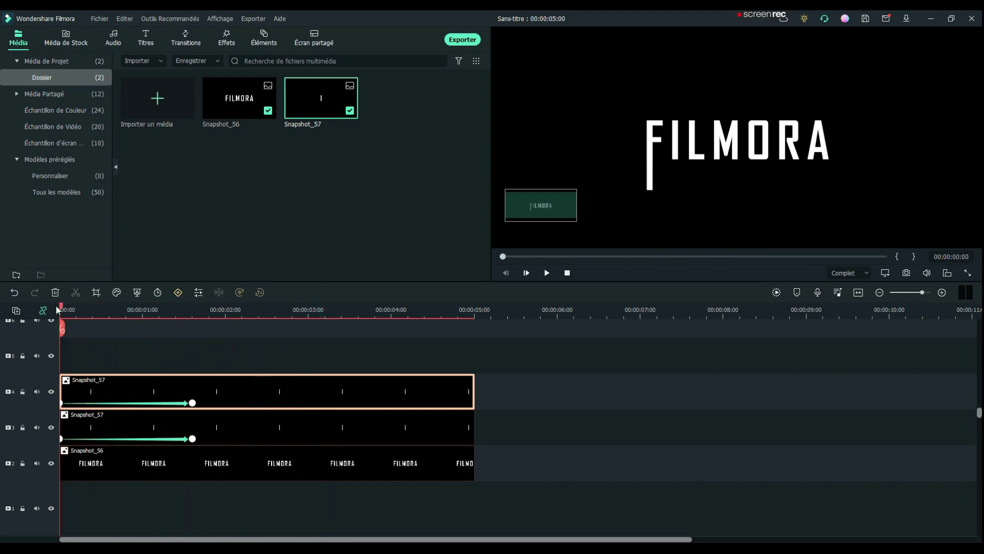
pyautogui.doubleClick(61, 405)
pyautogui.moveTo(165, 199); pyautogui.dragTo(159, 199)
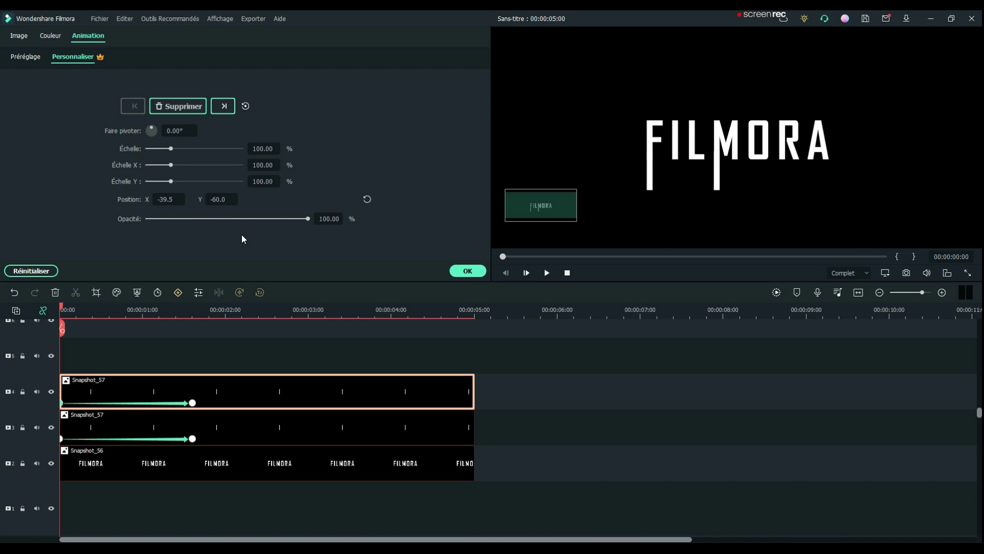
# Set the X position of the track 4 clip's second keyframe, at 00:00:01:15, to -39.5.
pyautogui.moveTo(63, 311); pyautogui.dragTo(193, 311)
pyautogui.click(193, 403)
pyautogui.click(175, 198)
pyautogui.write('-3')
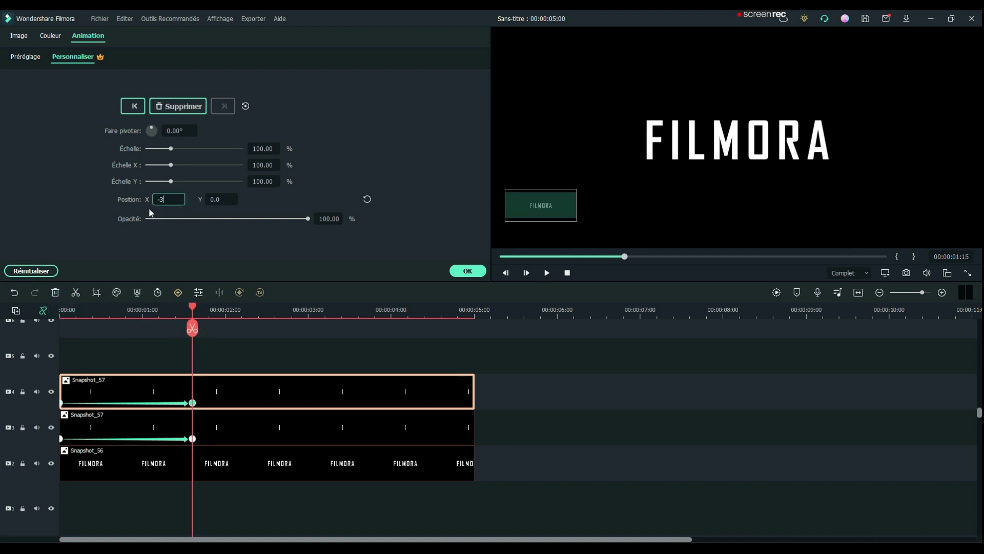
pyautogui.press('Return')
# Duplicate the animated track 4 bar clip and place the copy on track 5 at the timeline start.
pyautogui.click(243, 391)
pyautogui.click(490, 313)
pyautogui.hotkey('ctrl', 'v')
pyautogui.moveTo(513, 381); pyautogui.dragTo(85, 356)
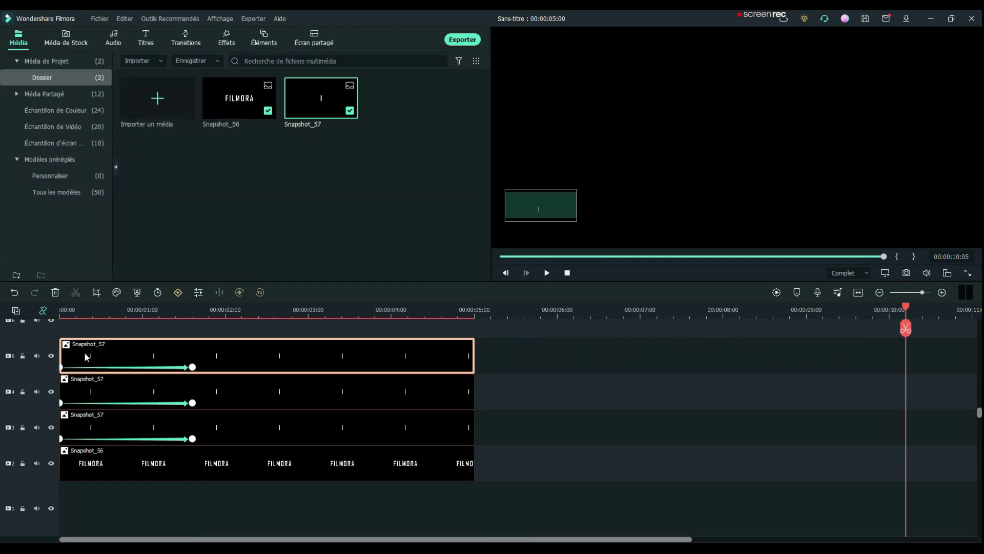
# Set the track 5 clip's first keyframe to position X 88.5 and Y 0.
pyautogui.click(128, 319)
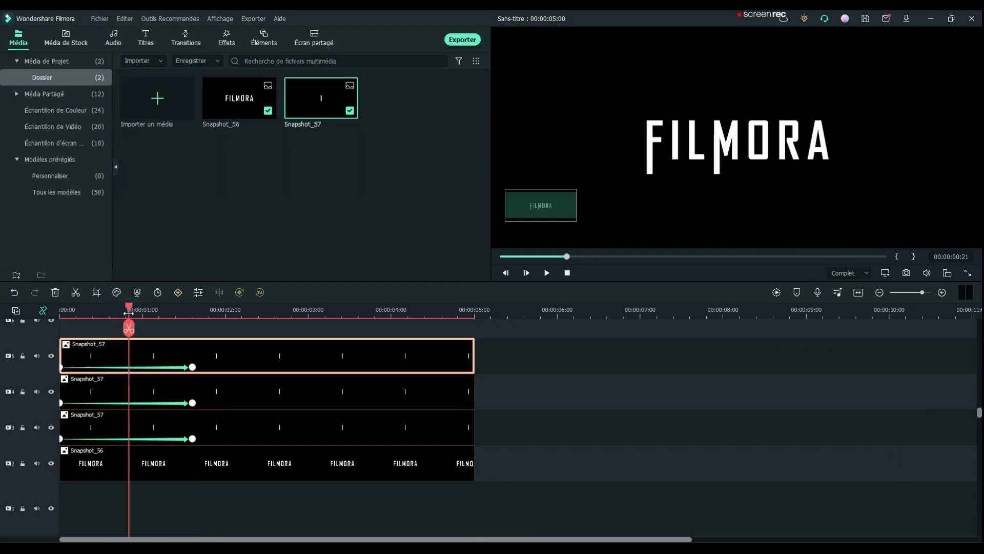
pyautogui.moveTo(129, 314); pyautogui.dragTo(61, 317)
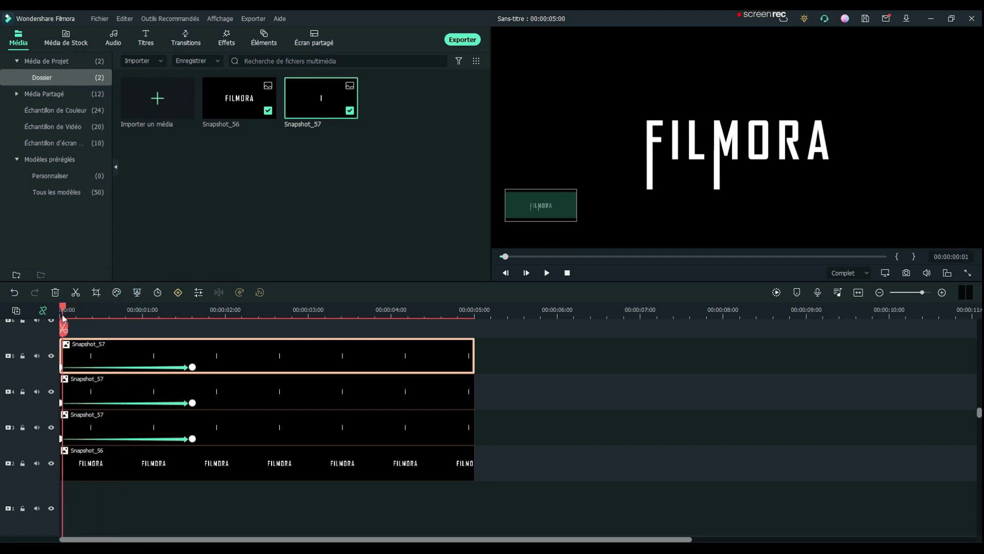
pyautogui.click(62, 367)
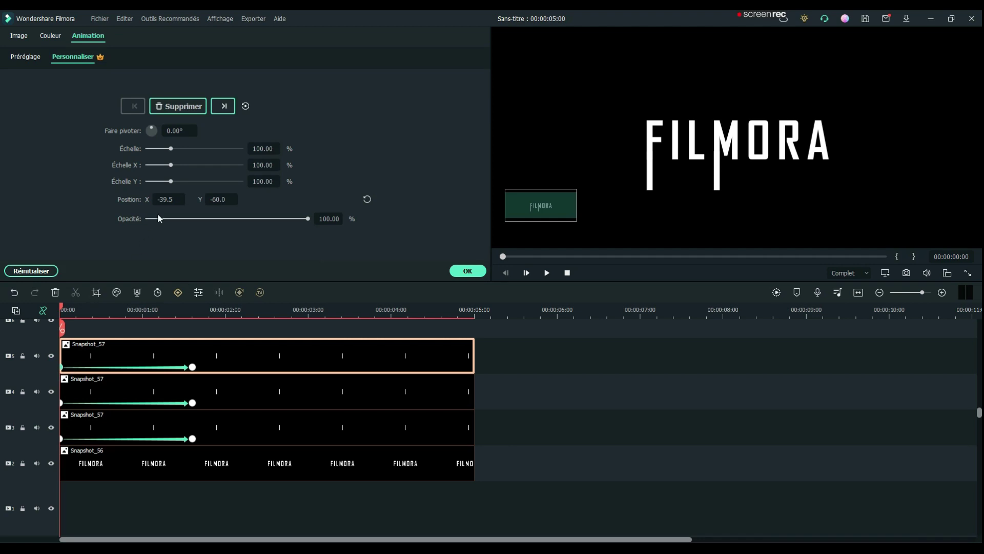
pyautogui.moveTo(163, 199); pyautogui.dragTo(209, 199)
pyautogui.click(221, 199)
pyautogui.write('0')
pyautogui.press('Return')
pyautogui.click(468, 271)
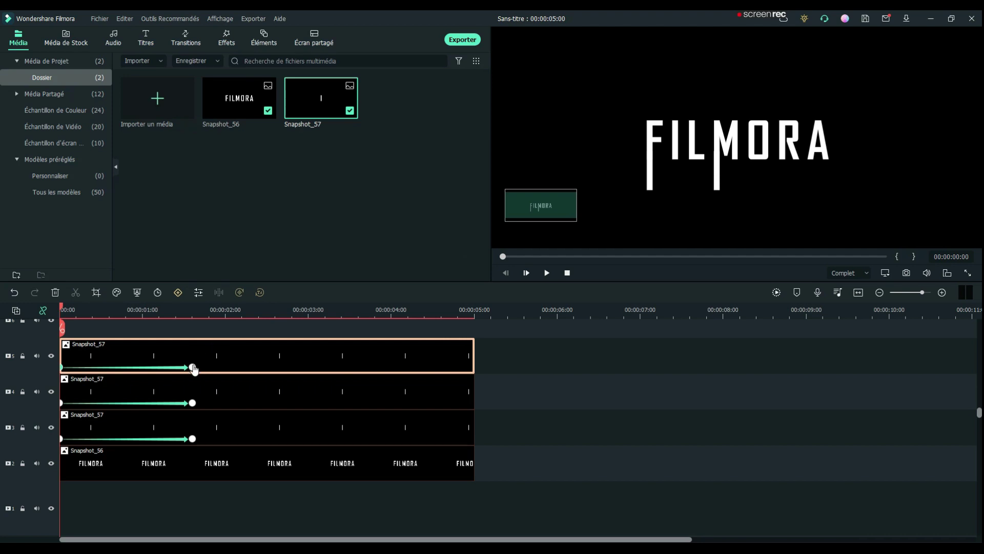
# Set the track 5 clip's second keyframe, at 00:00:01:15, to X 88.5 and Y -60 so the bar extends below the R.
pyautogui.doubleClick(193, 367)
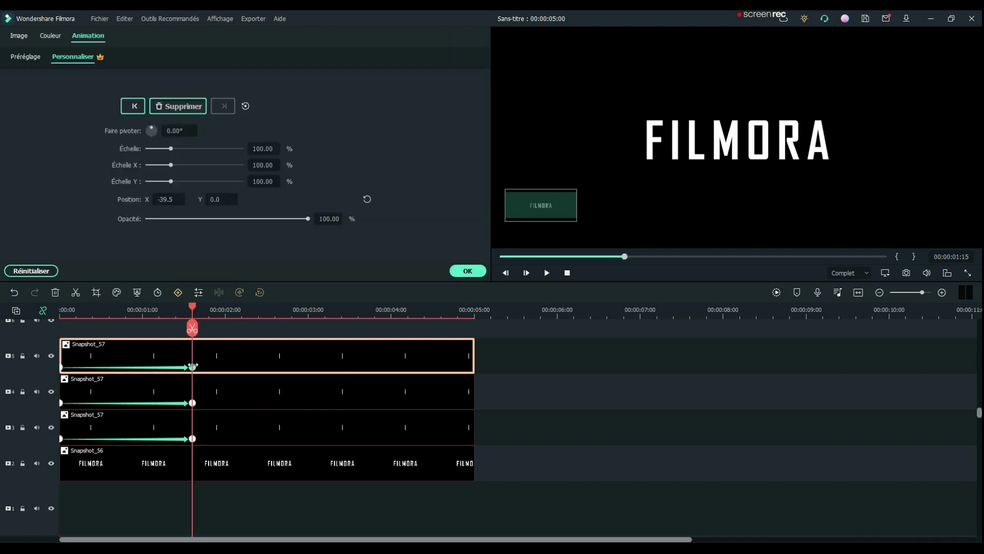
pyautogui.click(164, 199)
pyautogui.click(216, 199)
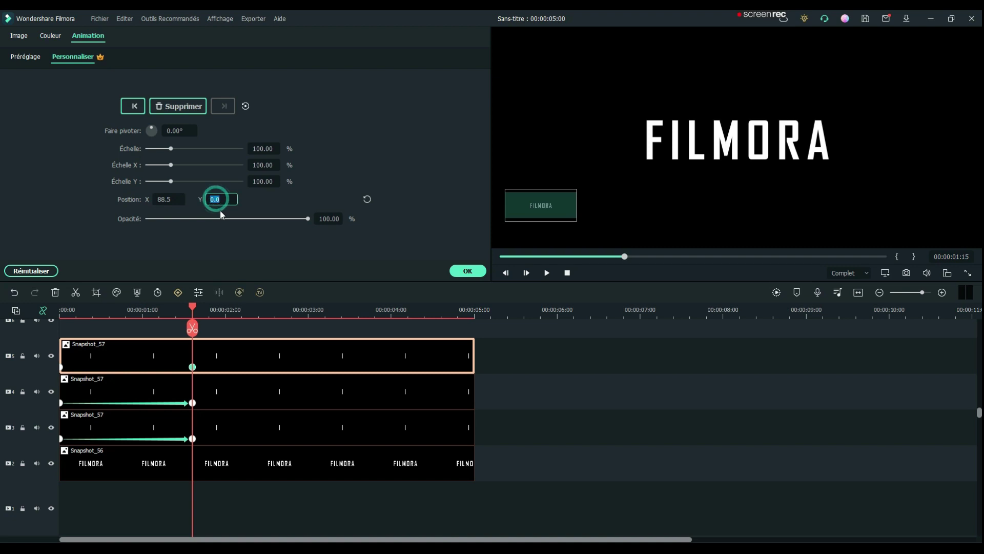
pyautogui.press('Return')
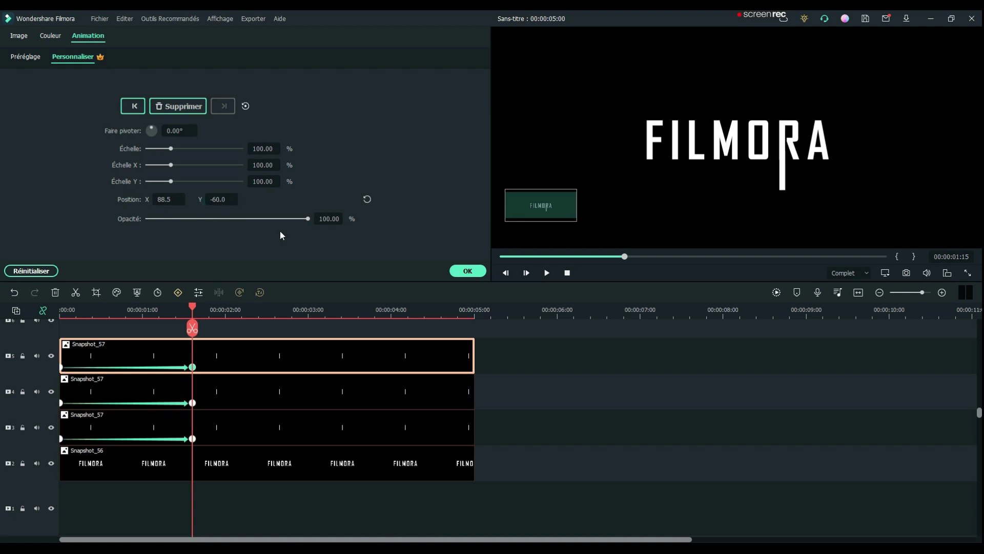
pyautogui.click(467, 272)
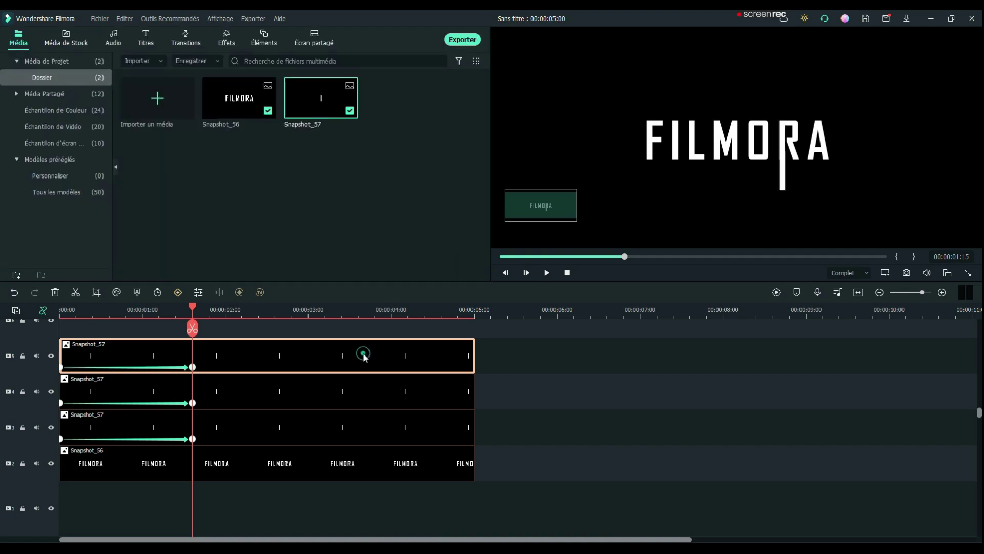
# Duplicate the track 5 bar clip and place the copy on track 6 at the timeline start.
pyautogui.click(498, 312)
pyautogui.hotkey('ctrl', 'v')
pyautogui.moveTo(528, 352); pyautogui.dragTo(108, 330)
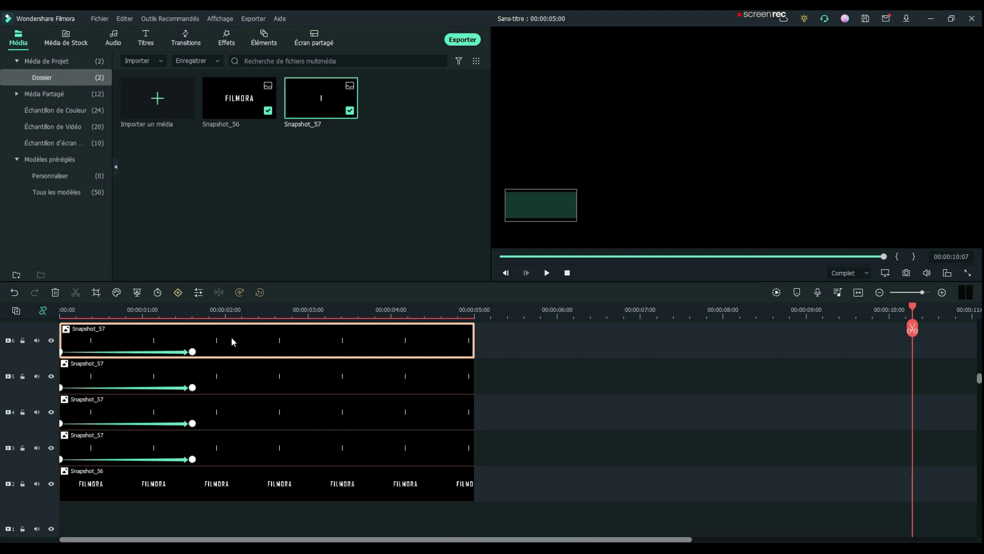
# Set the track 6 clip's second keyframe, at 00:00:01:15, to X -88.5 and Y 60 so the bar rises above the L.
pyautogui.doubleClick(192, 351)
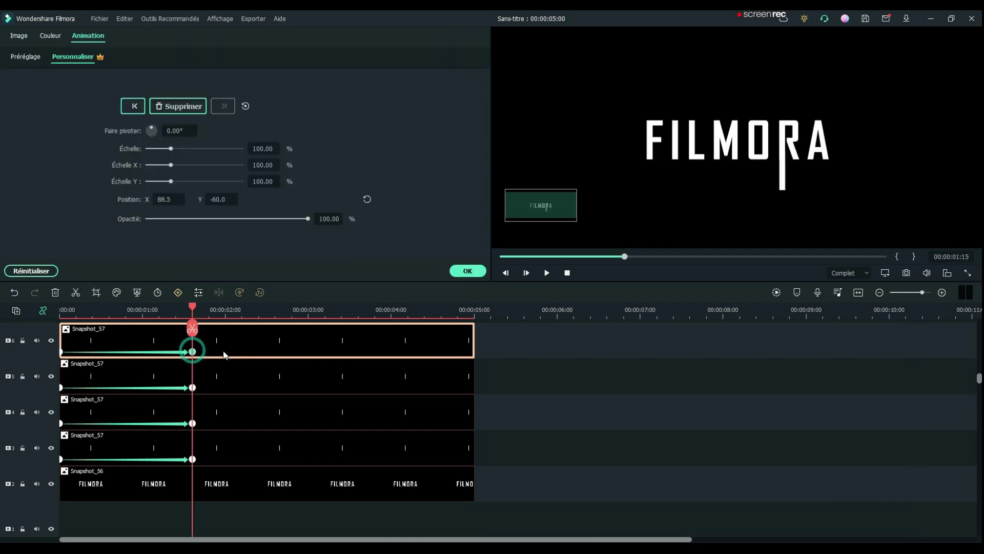
pyautogui.moveTo(168, 200); pyautogui.dragTo(78, 200)
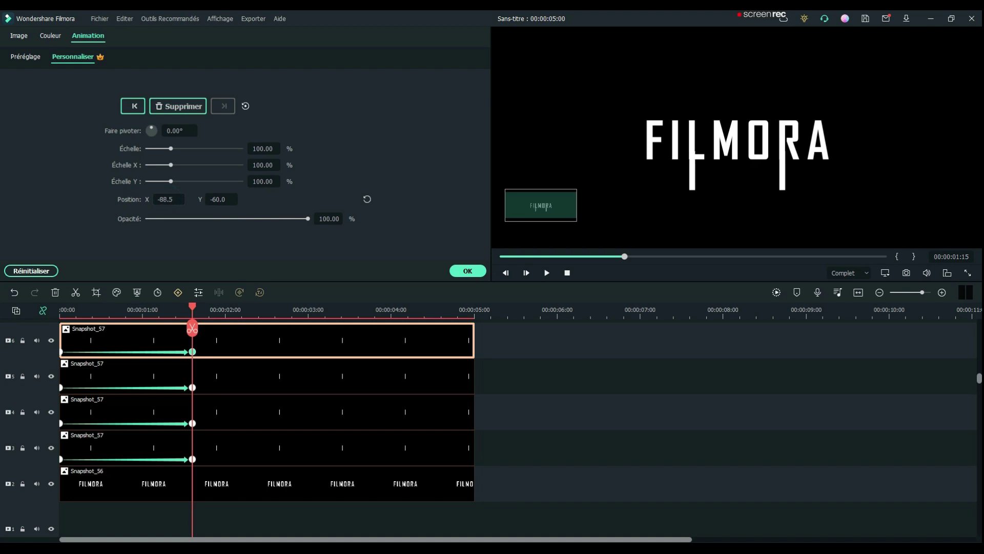
pyautogui.click(216, 200)
pyautogui.write('60')
pyautogui.press('Return')
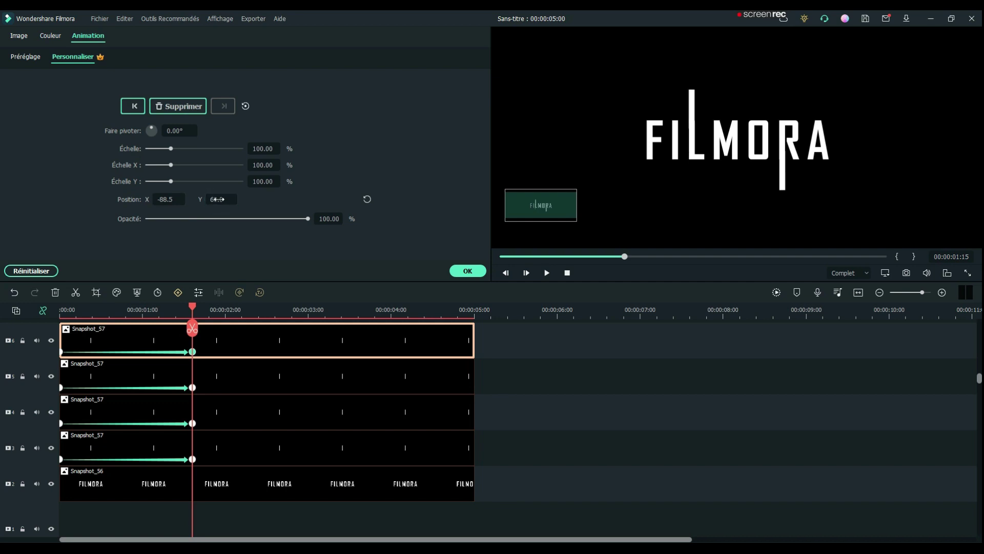
pyautogui.moveTo(174, 199); pyautogui.dragTo(175, 199)
# Set the X position of the track 6 clip's first keyframe to -88.5.
pyautogui.moveTo(193, 308); pyautogui.dragTo(50, 322)
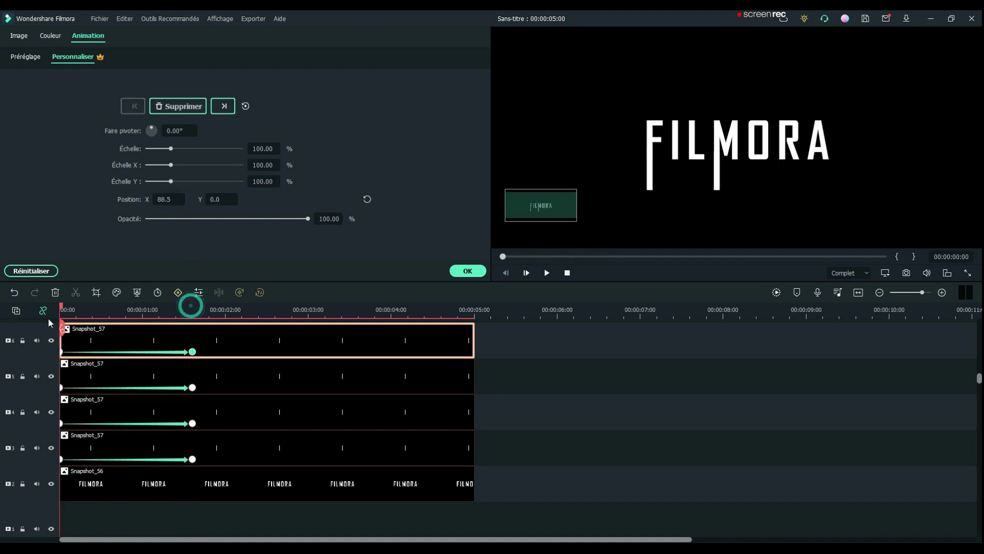
pyautogui.click(61, 351)
pyautogui.doubleClick(155, 200)
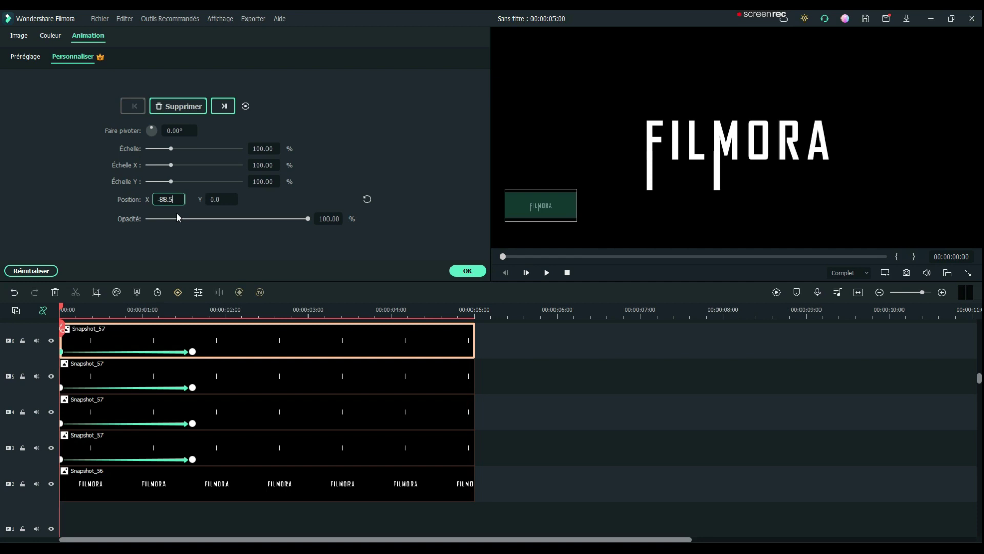
pyautogui.press('Return')
# Add a holding keyframe to the track 6 clip at 00:00:02:15 and another at 00:00:03:15 with Y set to 0.
pyautogui.moveTo(62, 307); pyautogui.dragTo(276, 330)
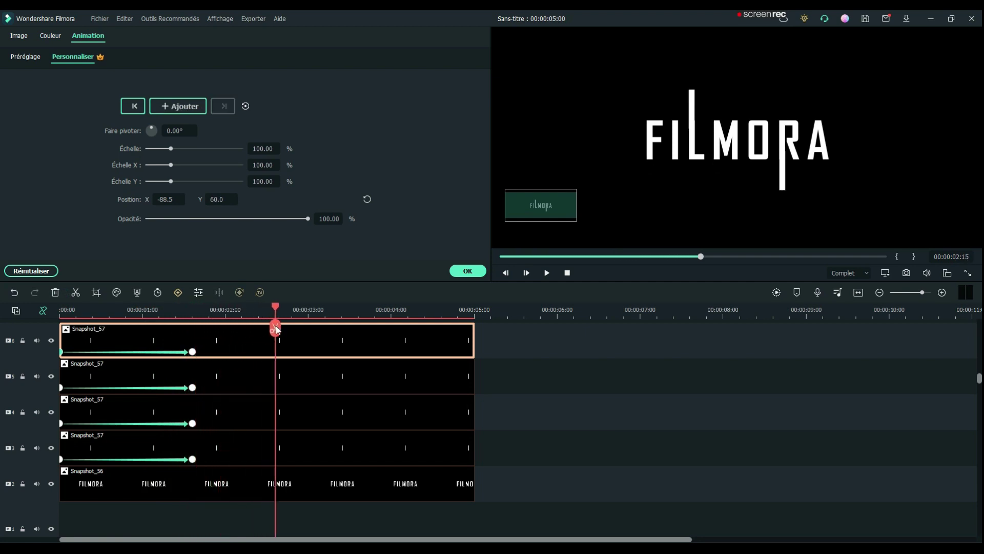
pyautogui.click(295, 336)
pyautogui.click(171, 106)
pyautogui.moveTo(276, 309); pyautogui.dragTo(362, 341)
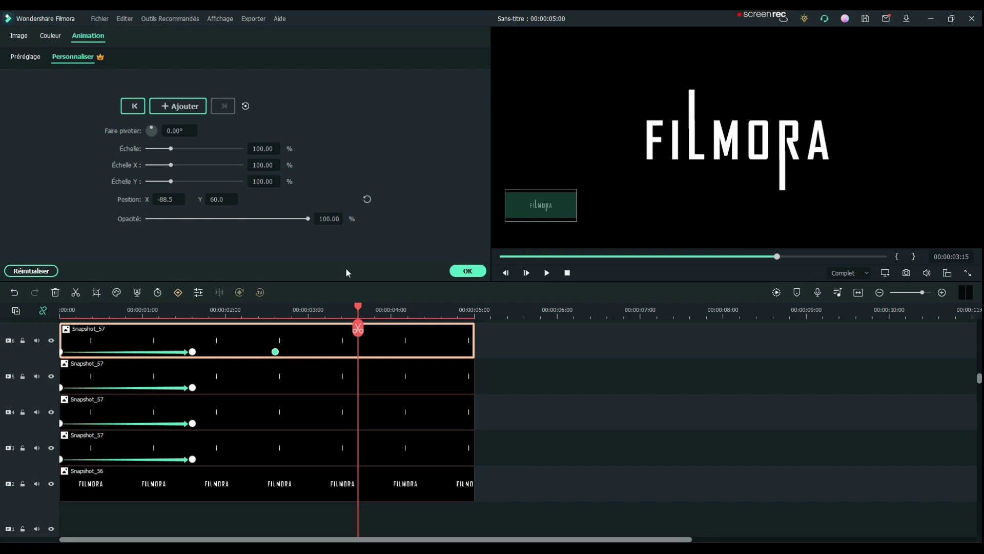
pyautogui.click(216, 199)
pyautogui.write('0')
pyautogui.press('Return')
# Add a holding keyframe to the track 5 clip at 00:00:02:15 and another at 00:00:03:15 with Y set to 0.
pyautogui.moveTo(356, 306); pyautogui.dragTo(276, 310)
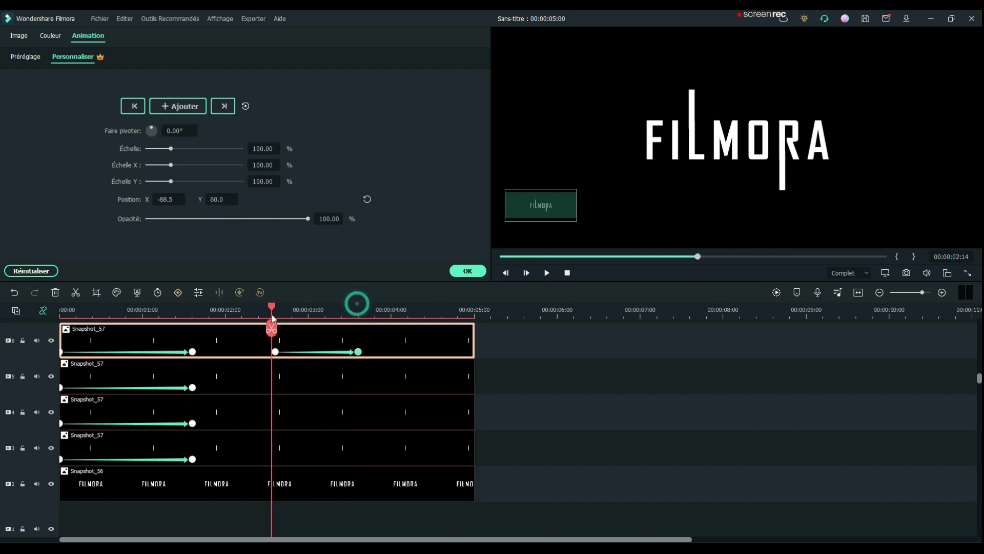
pyautogui.click(298, 377)
pyautogui.click(180, 106)
pyautogui.click(318, 310)
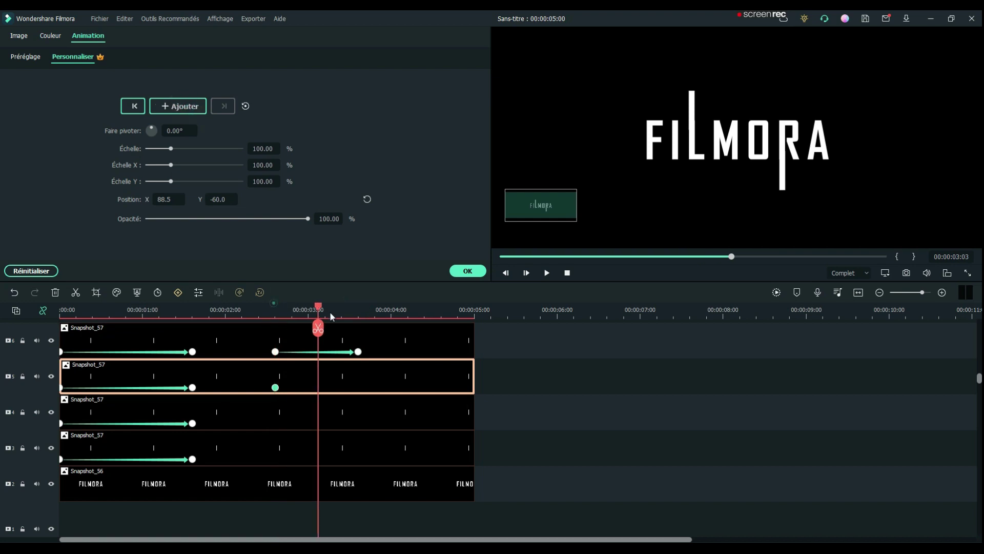
pyautogui.click(358, 311)
pyautogui.click(367, 374)
pyautogui.click(226, 200)
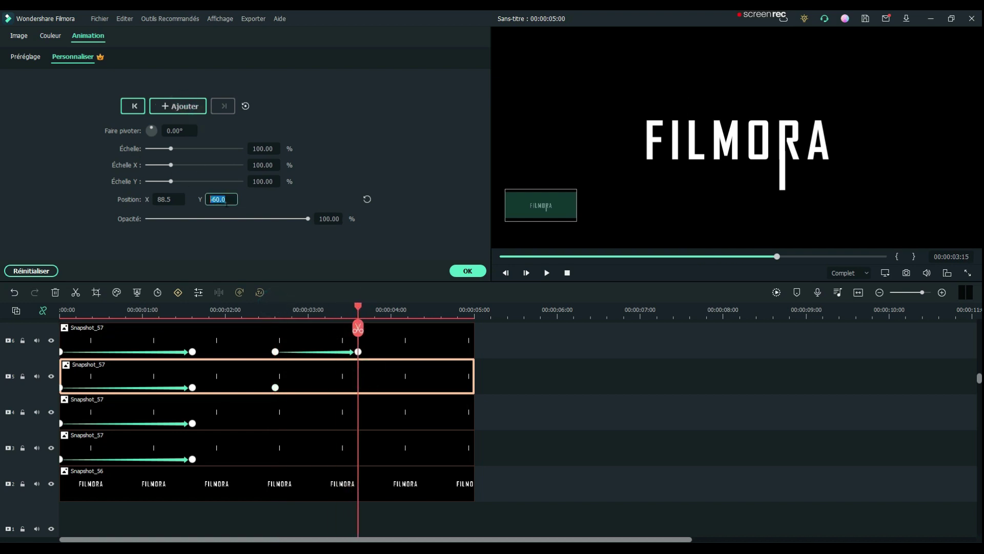
pyautogui.write('0')
pyautogui.click(262, 198)
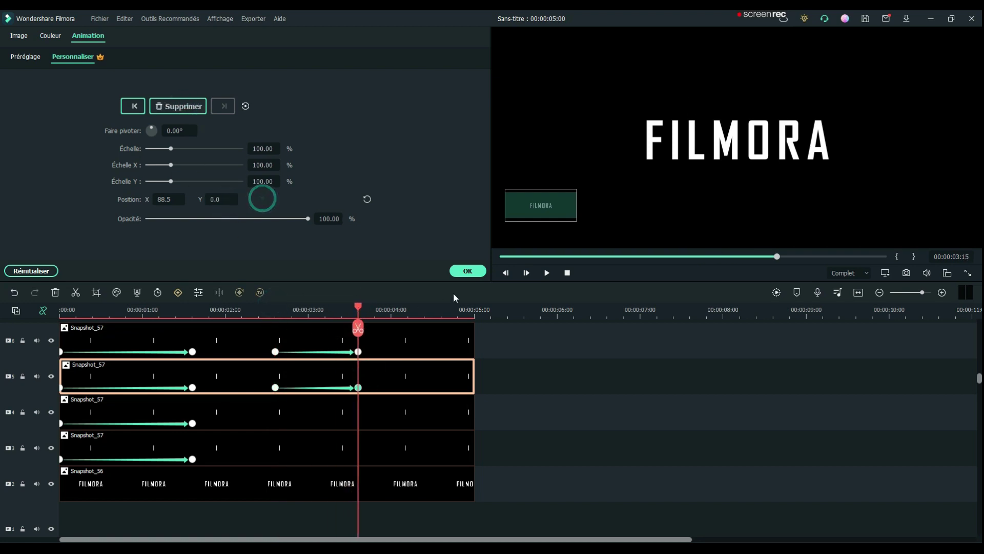
pyautogui.click(467, 271)
# Play the title animation from the timeline start to check the bar movements.
pyautogui.moveTo(358, 306); pyautogui.dragTo(69, 316)
pyautogui.click(546, 273)
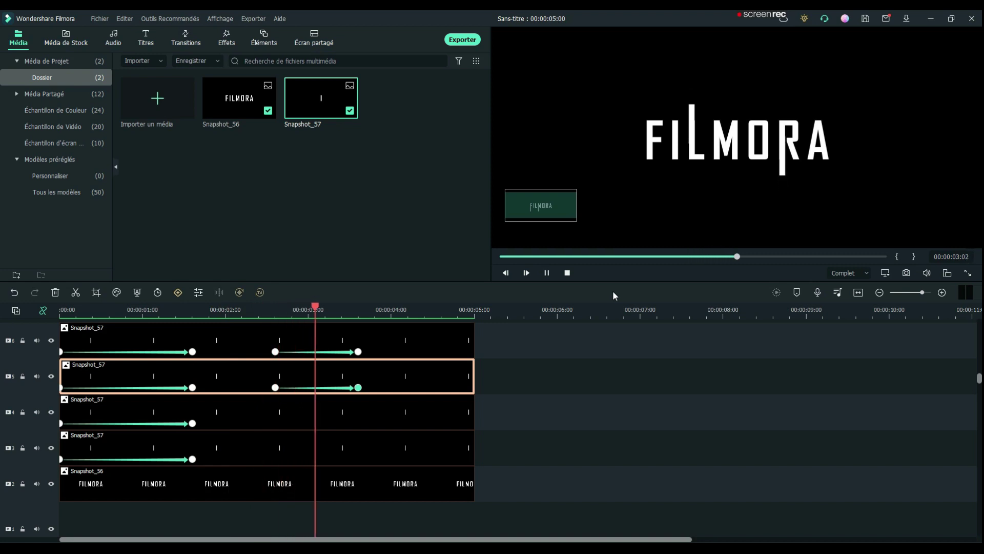
# Export the title animation to the computer as an MP4 named Effet-Transition.
pyautogui.click(462, 39)
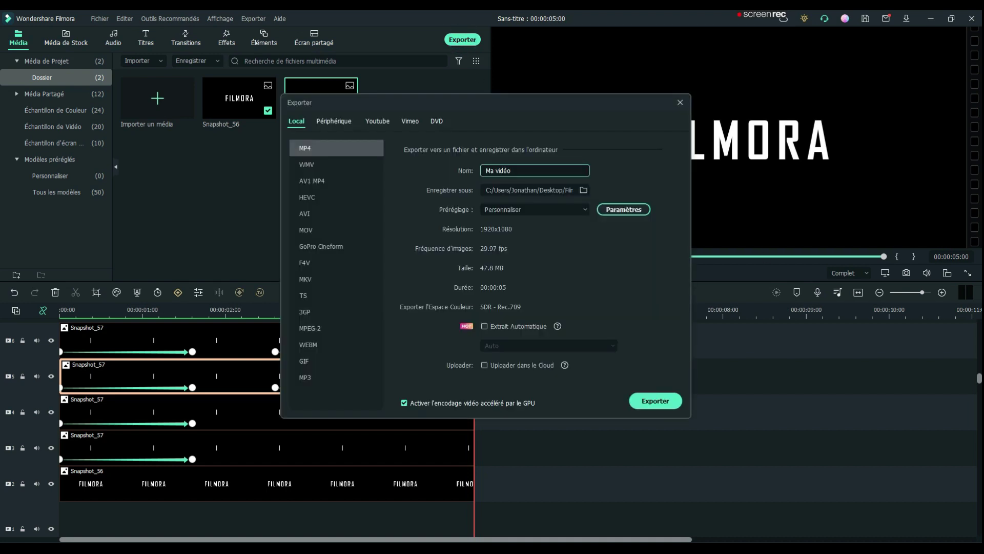
pyautogui.hotkey('ctrl', 'a')
pyautogui.write('Effet-Transition')
pyautogui.click(624, 209)
pyautogui.click(518, 387)
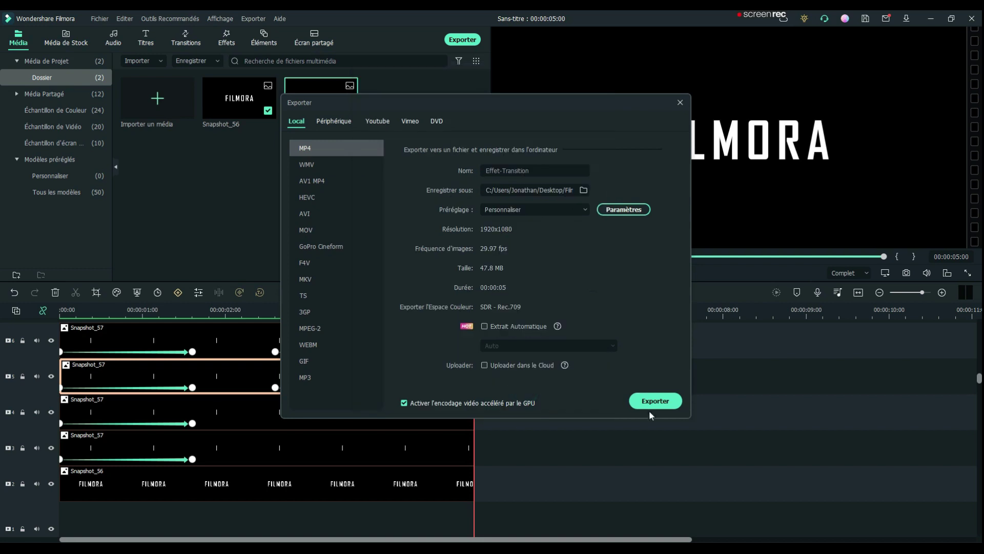
pyautogui.click(655, 400)
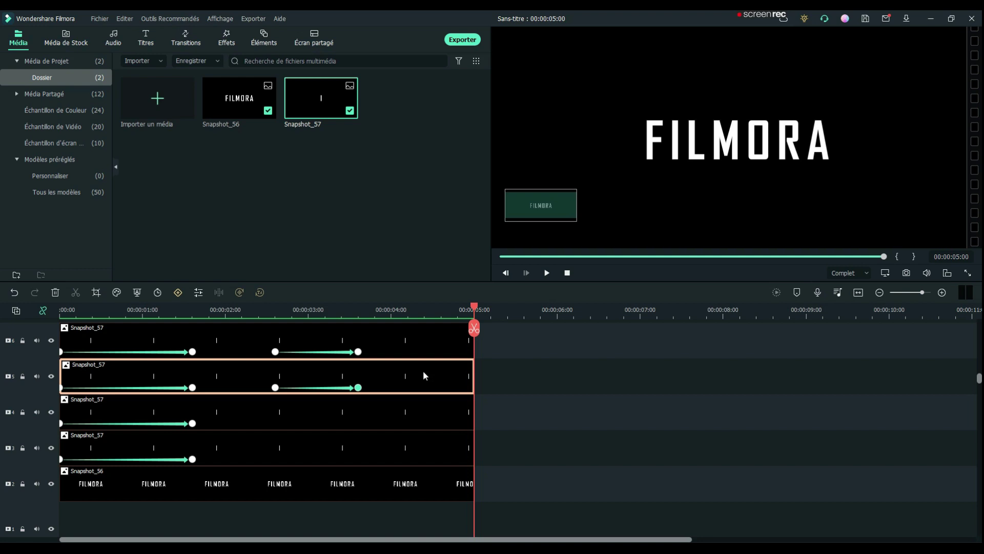
# Delete all the snapshot clips from the timeline and return the playhead to the start.
pyautogui.moveTo(494, 346); pyautogui.dragTo(406, 513)
pyautogui.press('Delete')
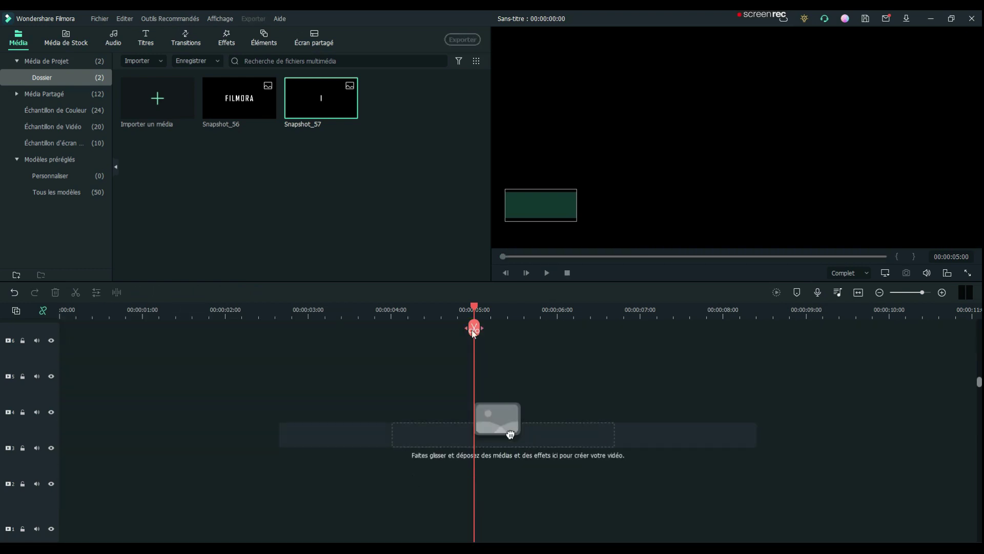
pyautogui.moveTo(472, 305); pyautogui.dragTo(60, 328)
# Import the Effet-Transition video and place it on track 2 at the timeline start.
pyautogui.click(164, 98)
pyautogui.click(230, 171)
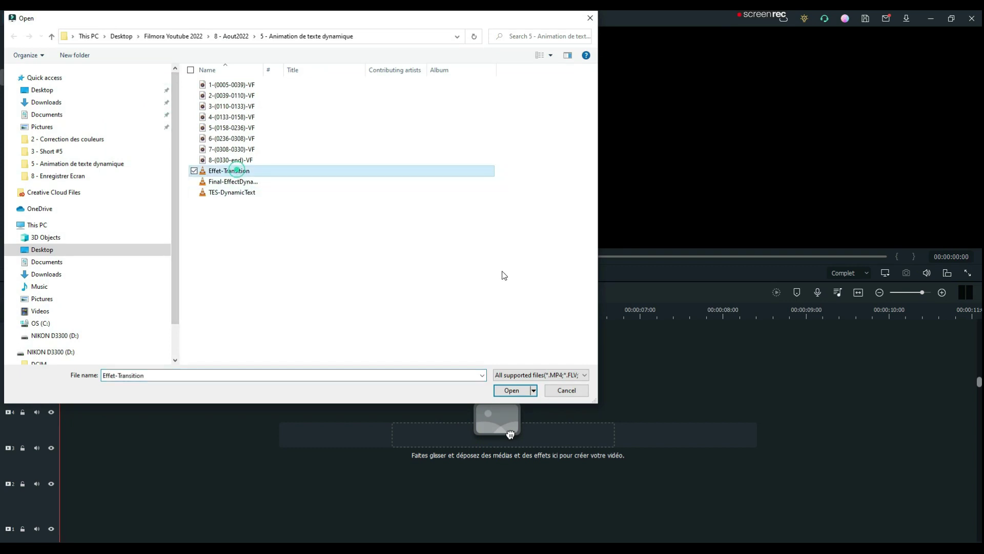
pyautogui.click(512, 390)
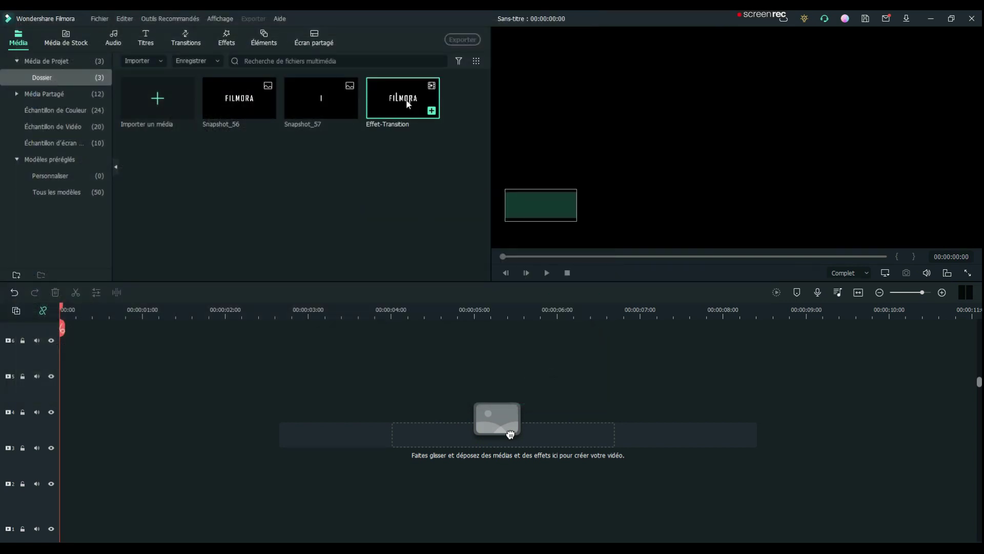
pyautogui.moveTo(510, 434); pyautogui.dragTo(69, 488)
# Detach the audio from the Effet-Transition clip and delete it.
pyautogui.rightClick(101, 481)
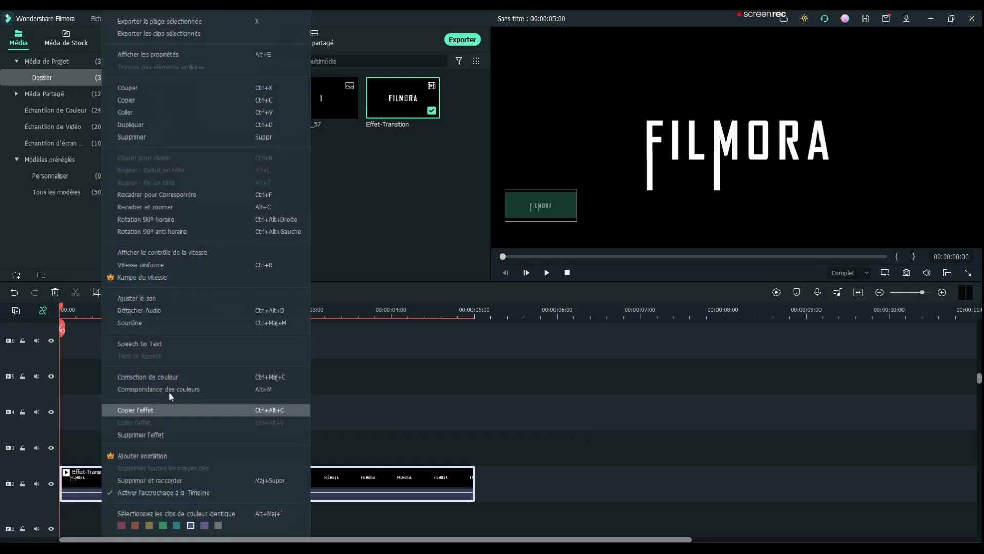
pyautogui.click(173, 311)
pyautogui.click(198, 512)
pyautogui.press('Delete')
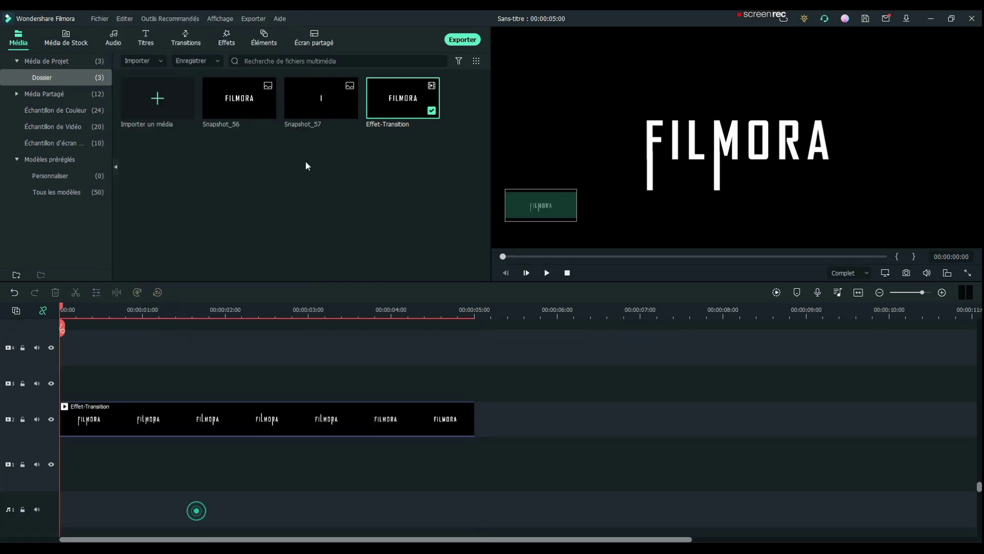
# Add the Pexels snowy mountain night-sky stock video to track 1 and trim it to end with the Effet-Transition clip.
pyautogui.click(70, 37)
pyautogui.moveTo(243, 174); pyautogui.dragTo(56, 463)
pyautogui.moveTo(620, 465); pyautogui.dragTo(475, 473)
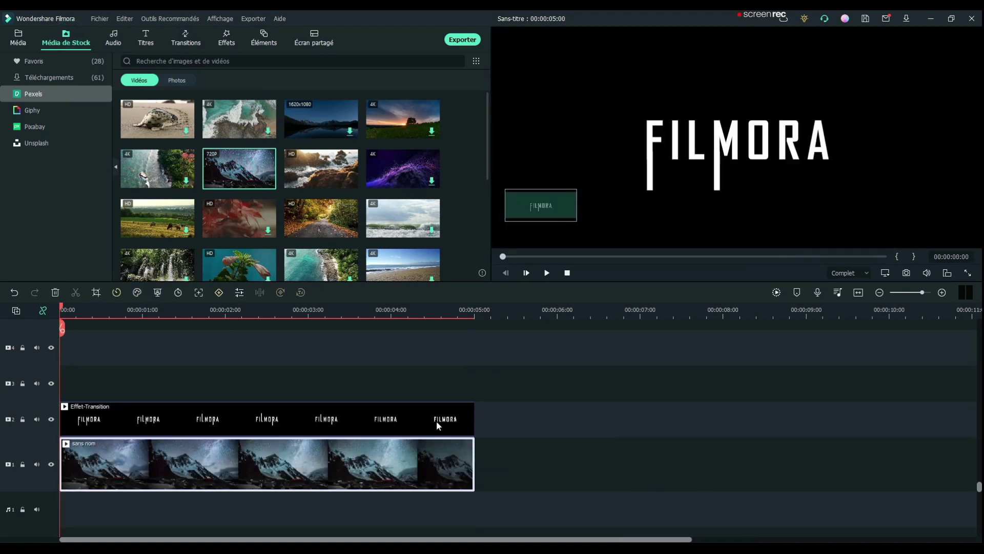
# Add a custom animation keyframe at the start of the Effet-Transition clip with the scale set to 80%.
pyautogui.doubleClick(437, 426)
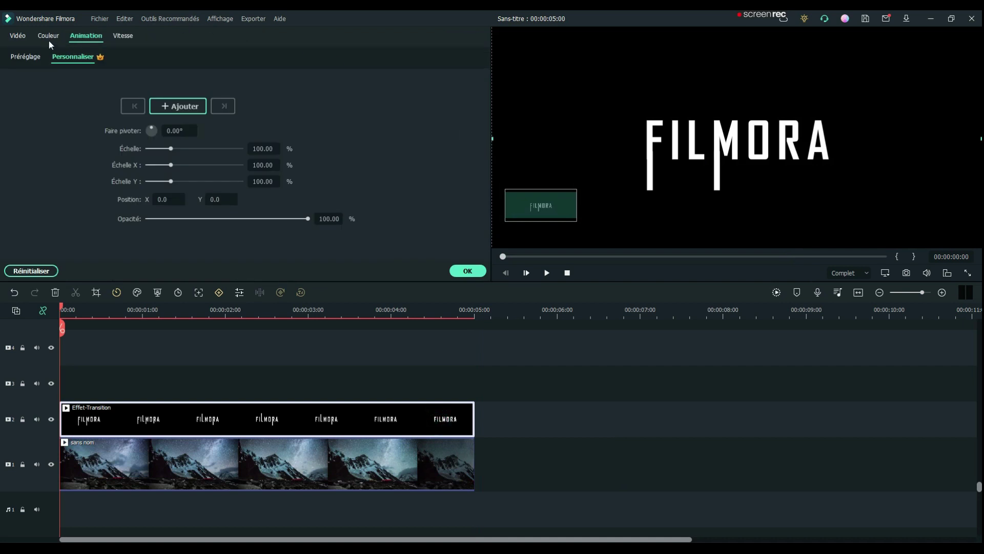
pyautogui.click(73, 34)
pyautogui.click(73, 57)
pyautogui.click(266, 148)
pyautogui.write('80')
pyautogui.press('Return')
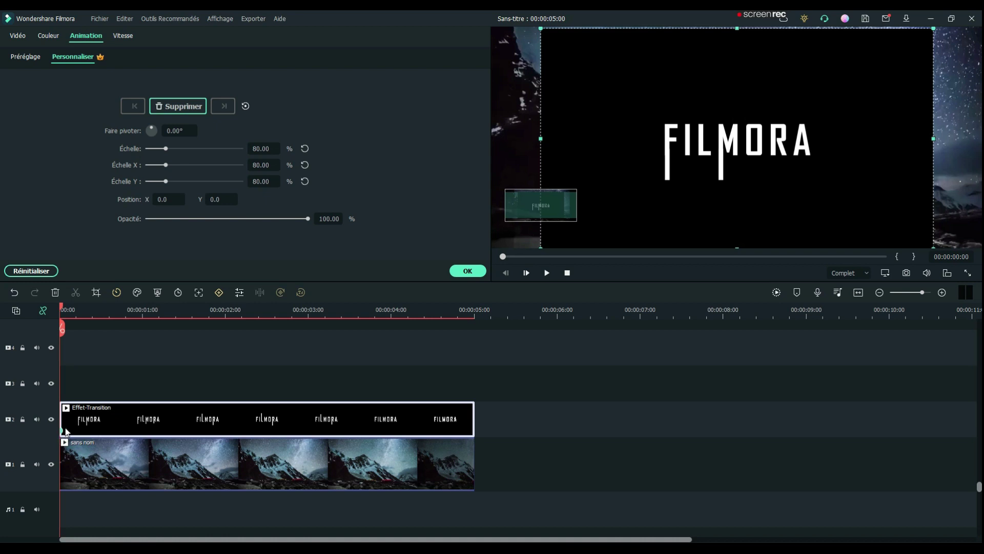
# Add an animation keyframe at the end of the Effet-Transition clip with the scale set to 110%.
pyautogui.moveTo(62, 310); pyautogui.dragTo(473, 380)
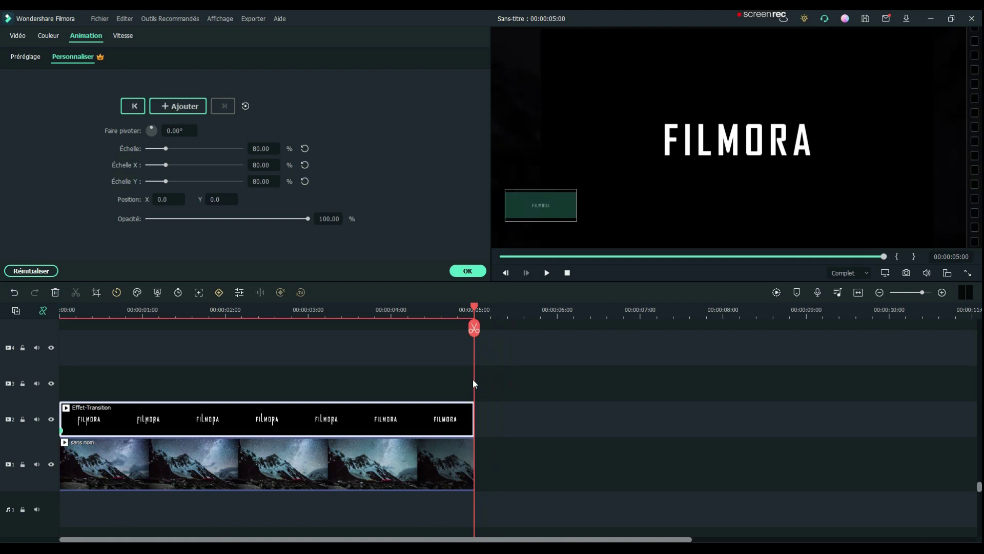
pyautogui.click(264, 149)
pyautogui.write('110')
pyautogui.press('Return')
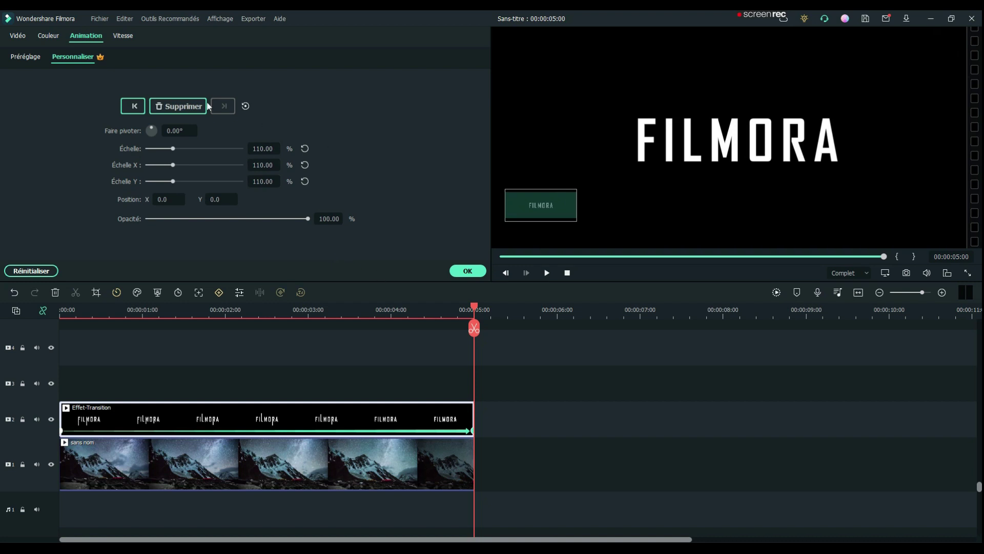
# Set the Effet-Transition clip's blend mode to Éclaircir and move the clip up to track 3.
pyautogui.click(21, 39)
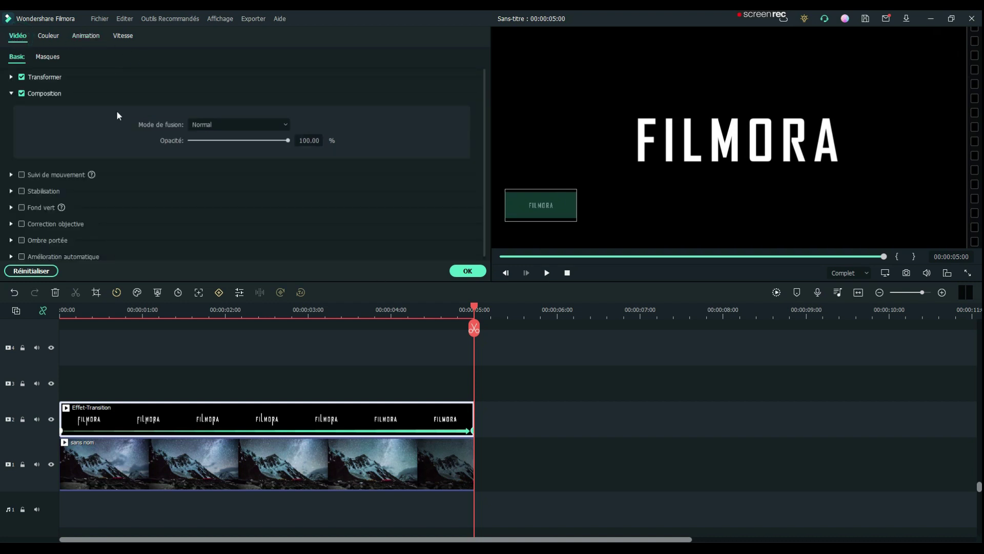
pyautogui.click(205, 124)
pyautogui.click(208, 229)
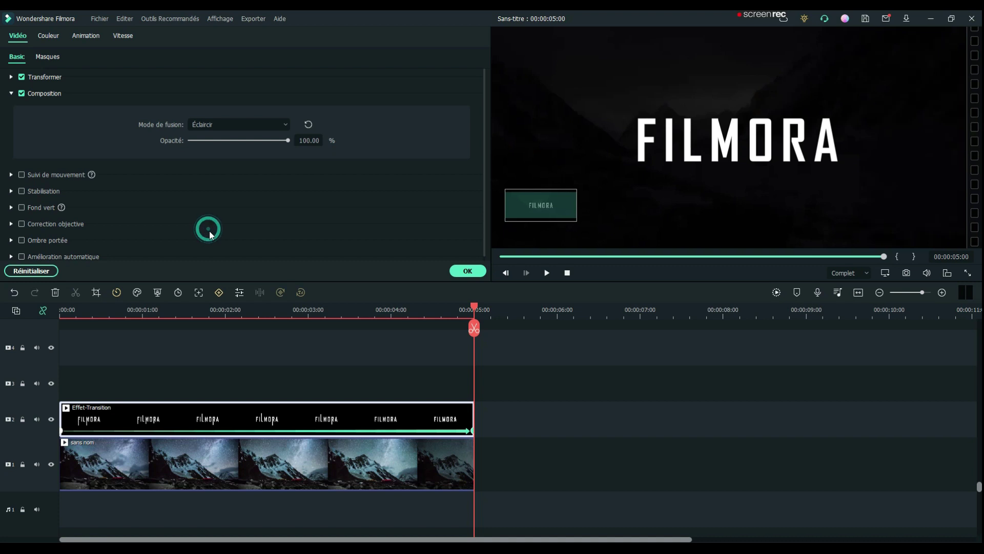
pyautogui.moveTo(476, 306); pyautogui.dragTo(61, 308)
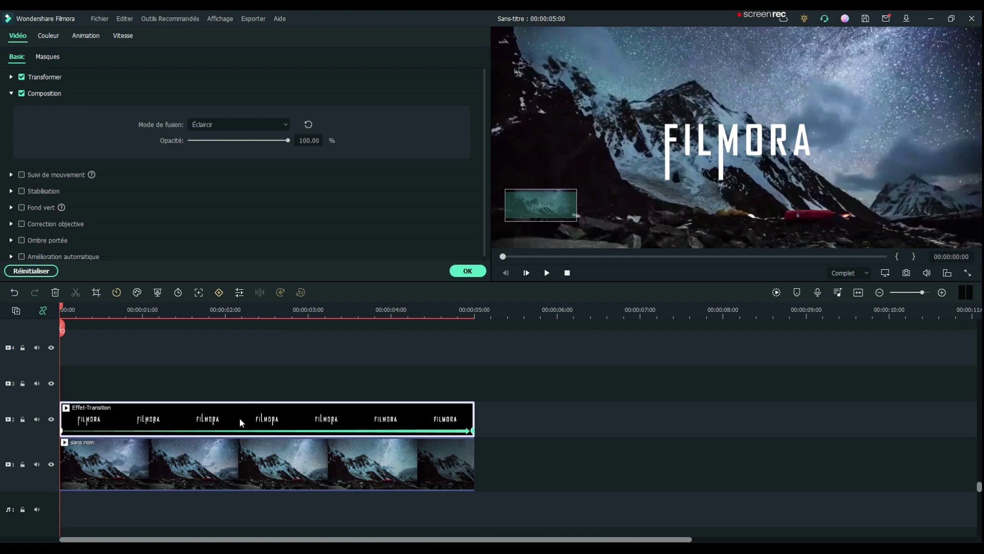
pyautogui.moveTo(239, 418); pyautogui.dragTo(236, 399)
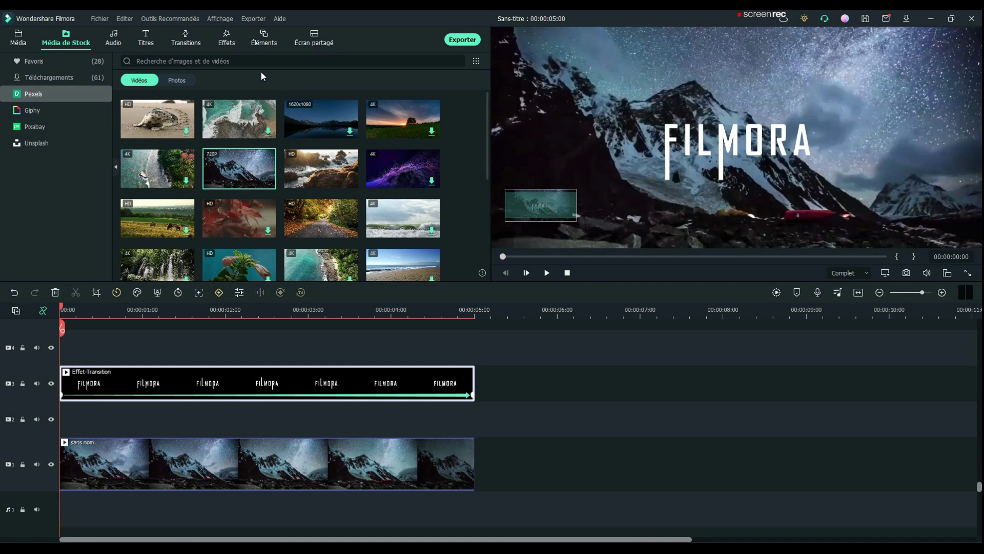
# Find the Film Noir effect and apply it to the mountain clip on track 1.
pyautogui.click(226, 36)
pyautogui.click(188, 61)
pyautogui.write('Film noir')
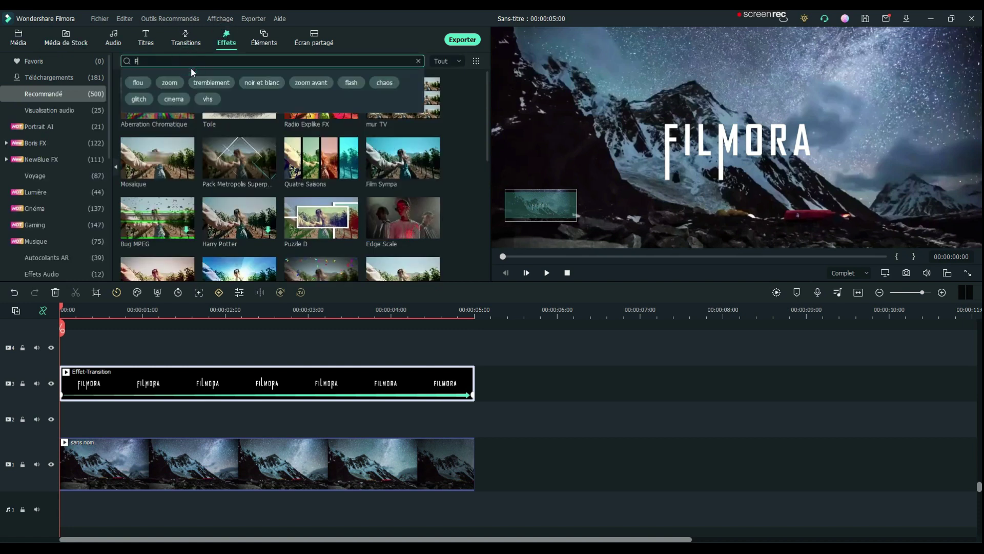
pyautogui.press('Return')
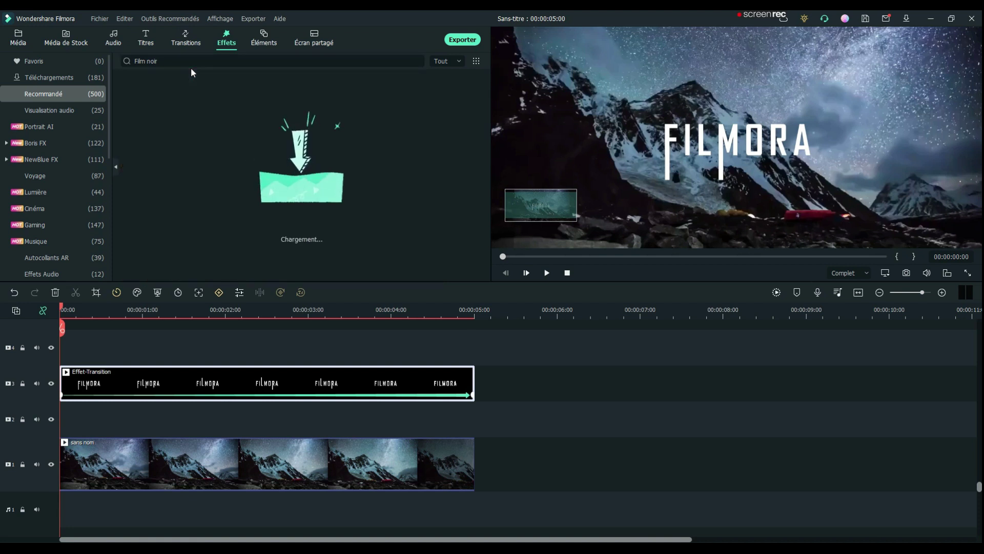
pyautogui.moveTo(136, 100); pyautogui.dragTo(165, 456)
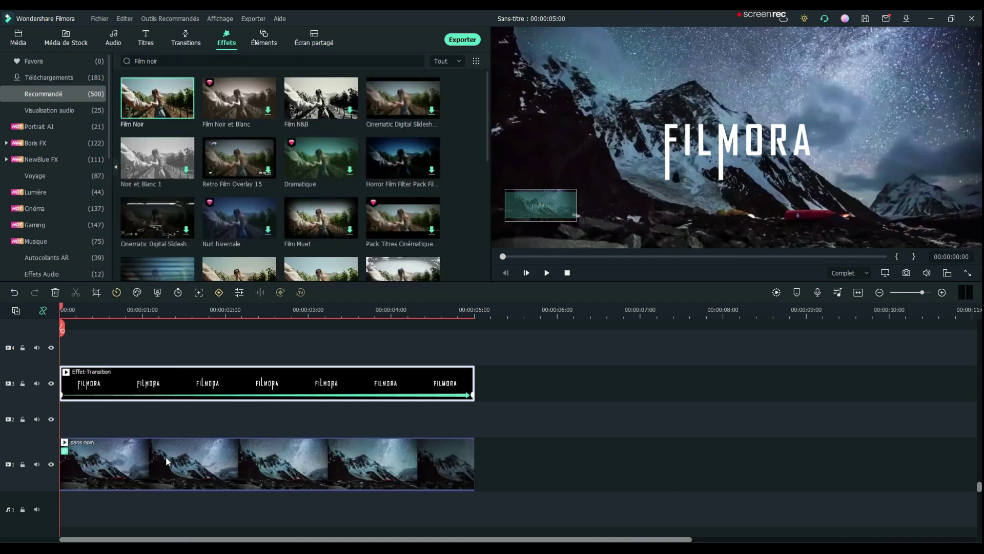
# Add the Carré flou effect on track 2 from the timeline start and set its size to 4.
pyautogui.click(138, 62)
pyautogui.write('Carré flou')
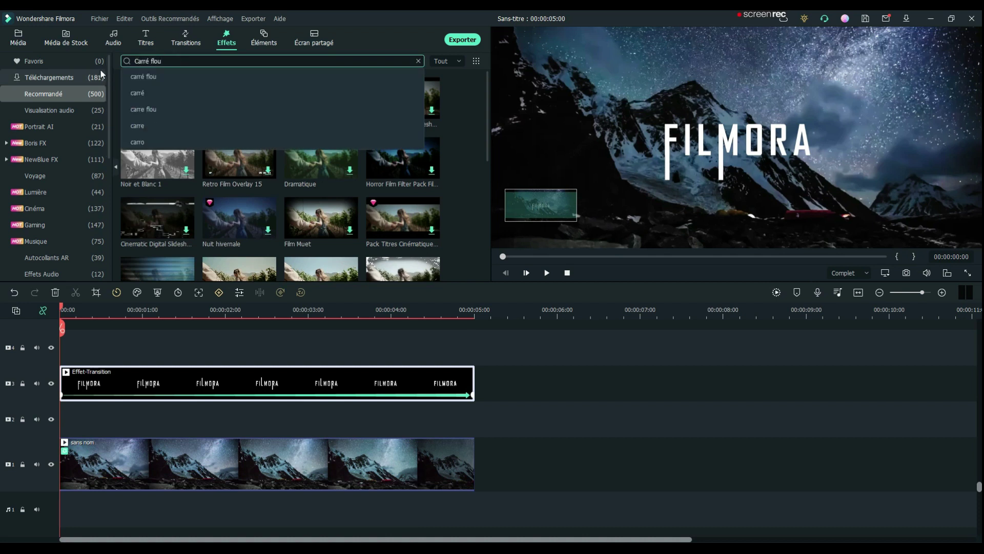
pyautogui.press('Return')
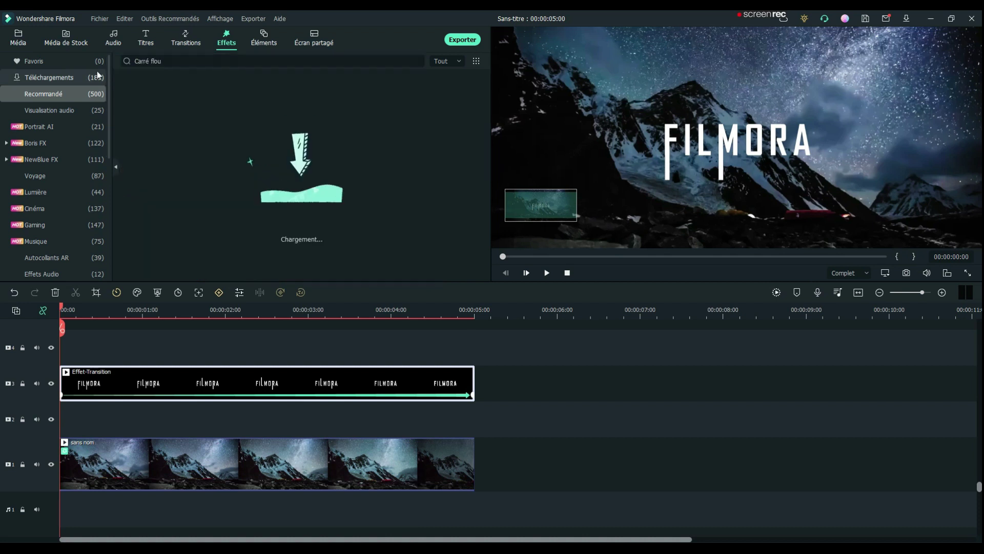
pyautogui.moveTo(158, 100); pyautogui.dragTo(66, 418)
pyautogui.doubleClick(105, 415)
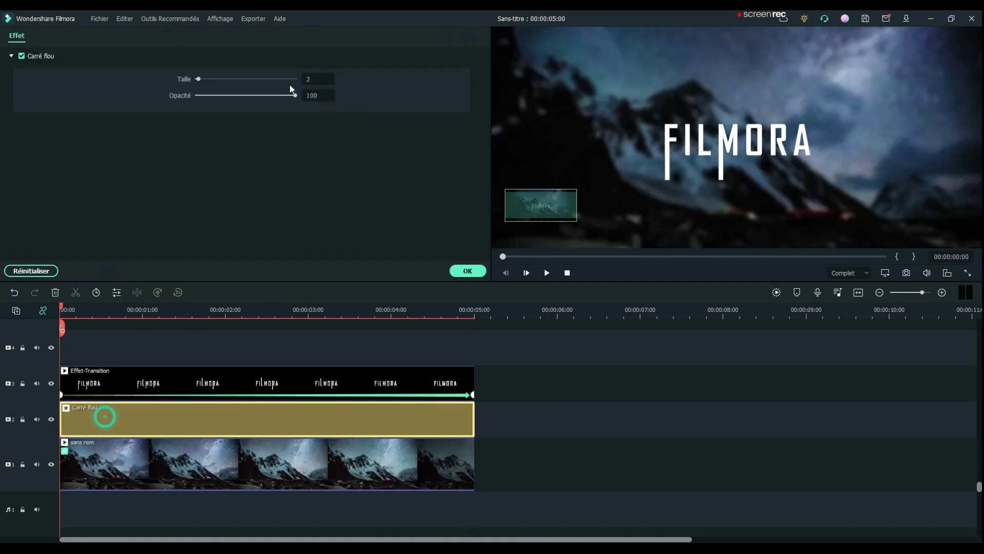
pyautogui.doubleClick(310, 81)
pyautogui.write('4')
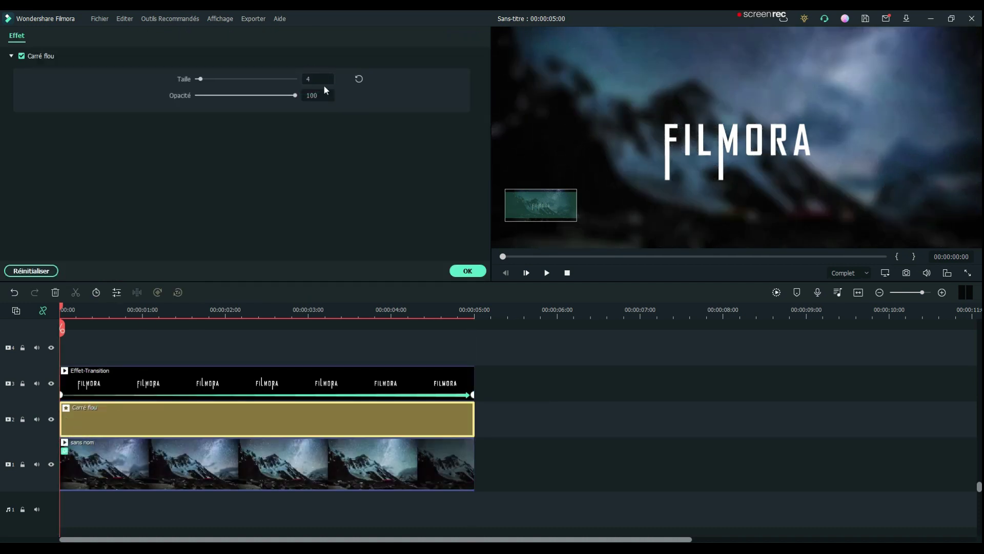
pyautogui.click(468, 271)
# Add the Cinema 21 9 effect on track 4 above the title and set its size to 0.10.
pyautogui.click(188, 61)
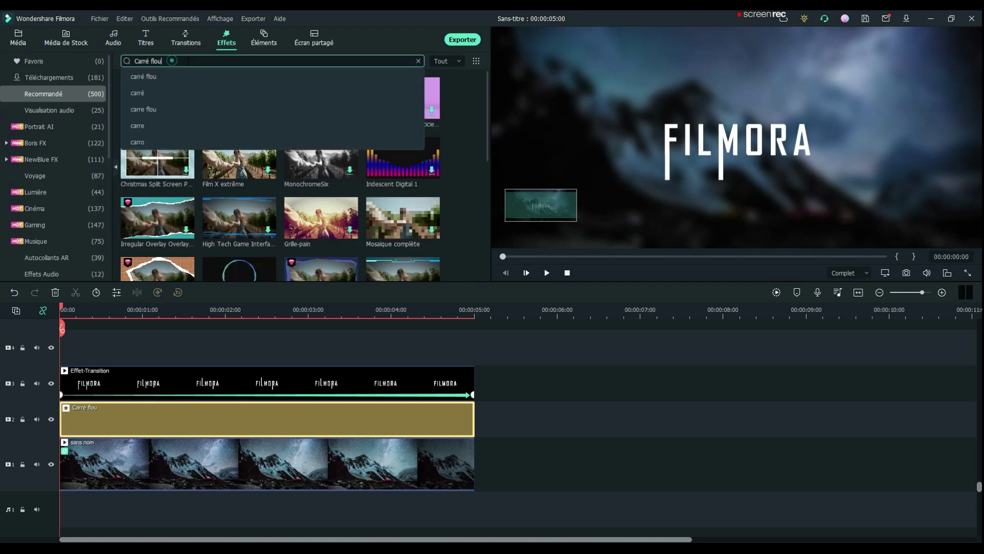
pyautogui.write('c')
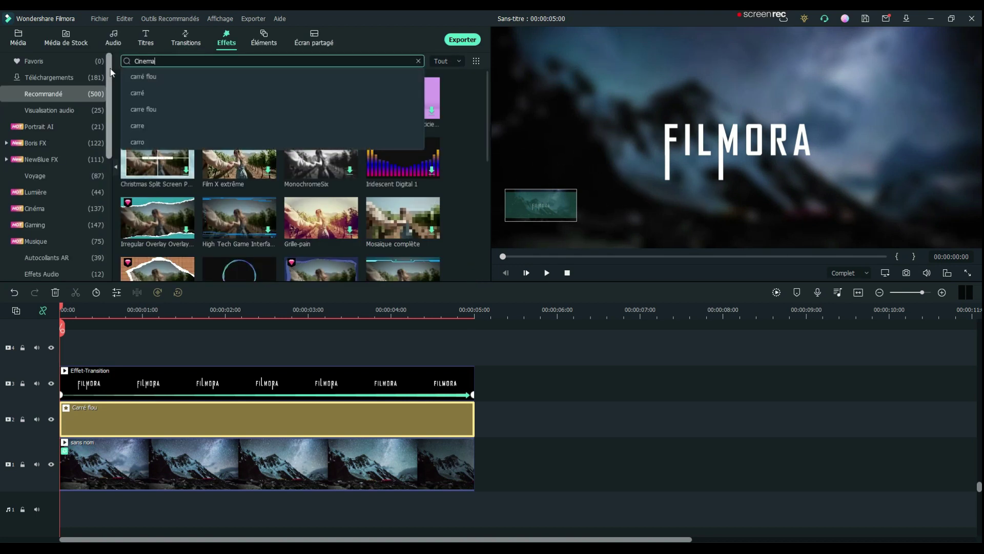
pyautogui.write('inema')
pyautogui.press('Return')
pyautogui.moveTo(160, 99); pyautogui.dragTo(124, 342)
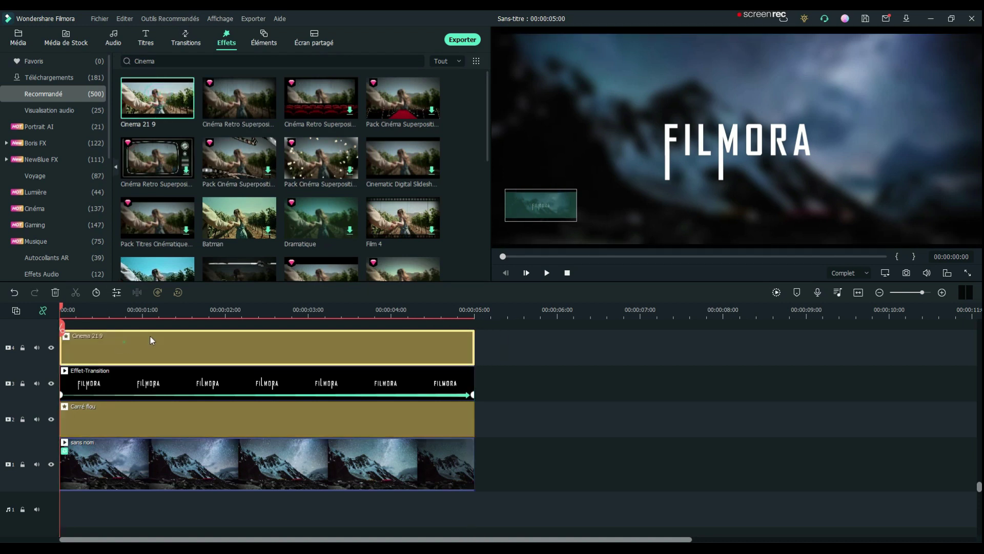
pyautogui.doubleClick(150, 340)
pyautogui.click(318, 79)
pyautogui.write('0.10')
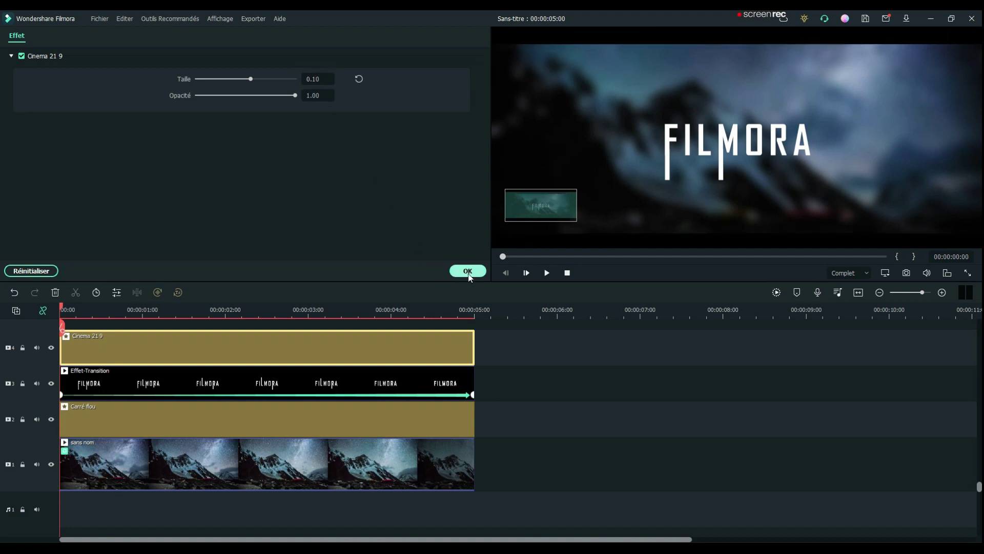
pyautogui.click(467, 271)
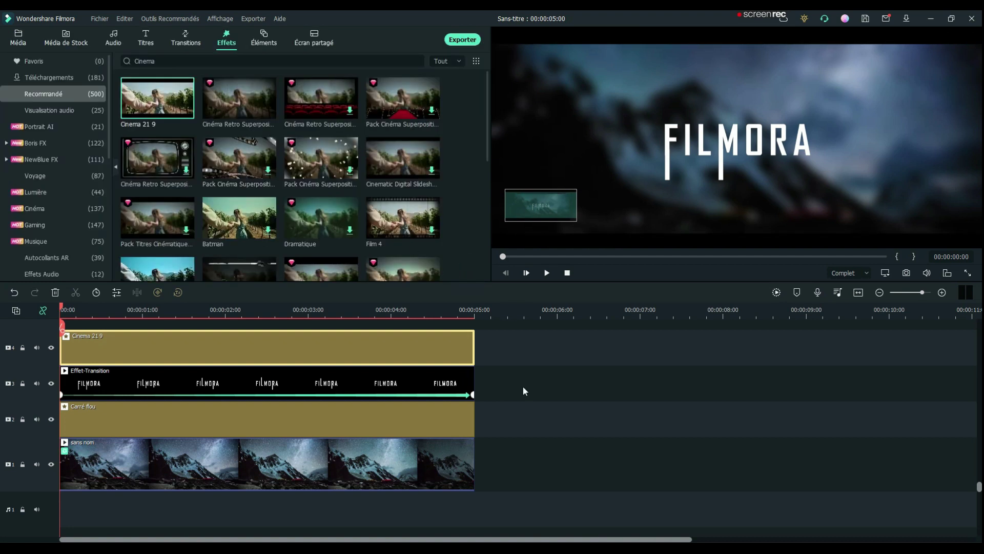
# Add a library sound to audio track 1, trimmed to end with the video clips, and play back the composition.
pyautogui.click(113, 39)
pyautogui.moveTo(401, 252); pyautogui.dragTo(64, 508)
pyautogui.moveTo(716, 513); pyautogui.dragTo(475, 515)
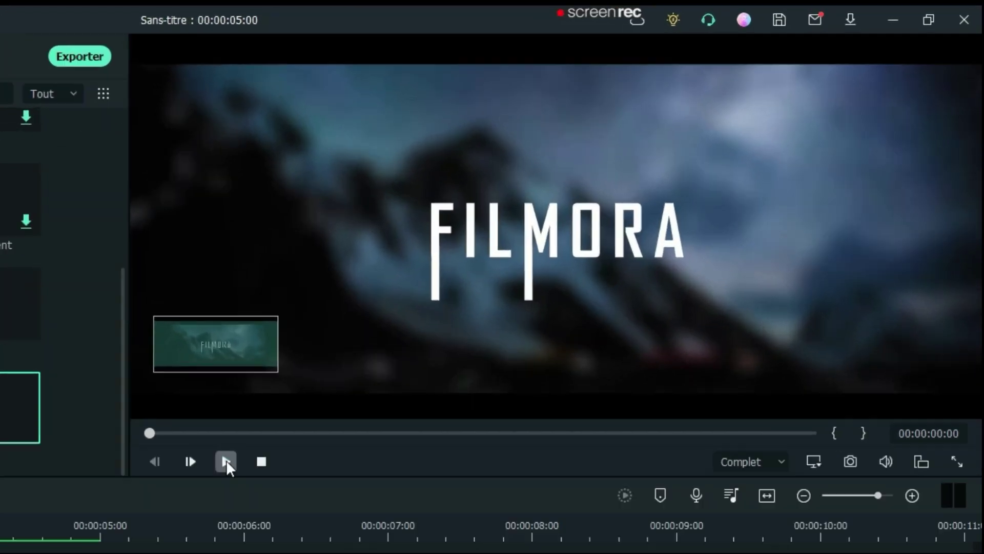
pyautogui.click(226, 460)
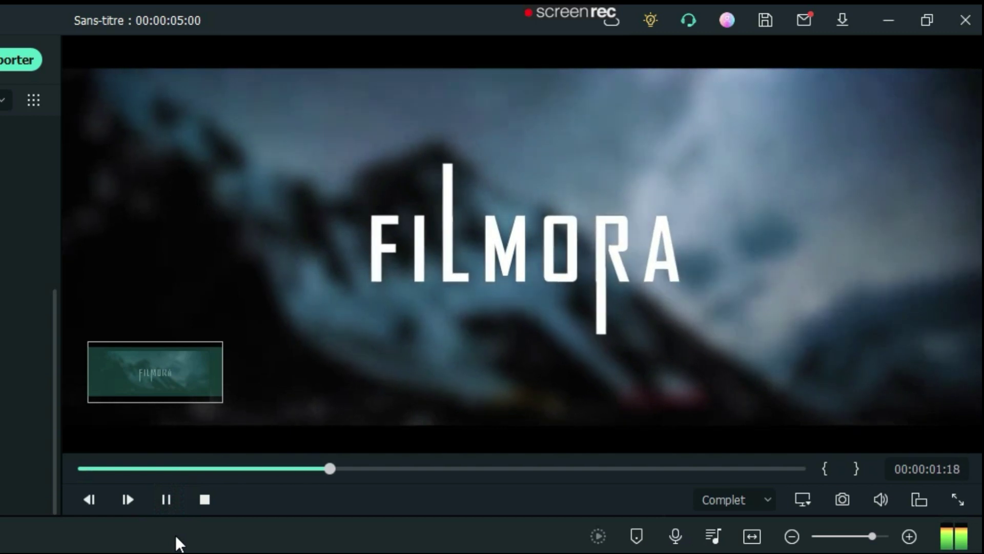